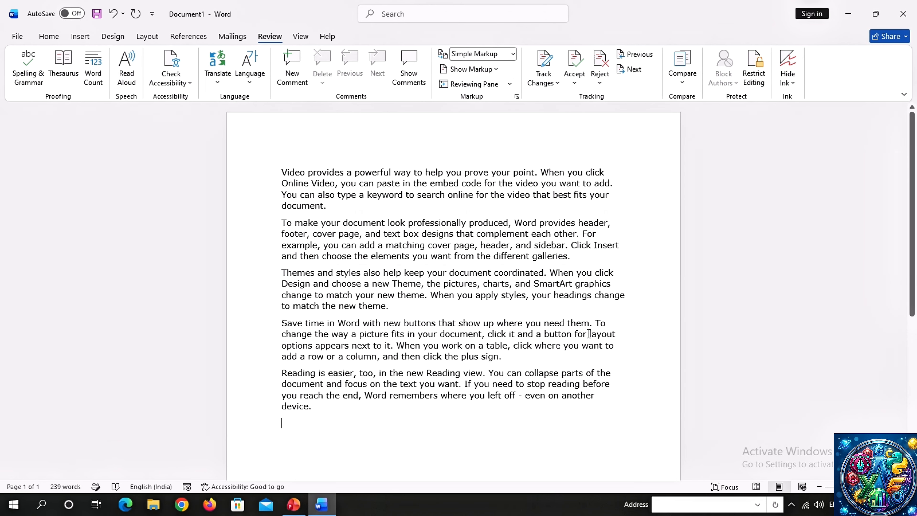
Step: Enter the misspelled word "compter" on the empty line below the last paragraph
text(CO)
key(BackSpace)
key(BackSpace)
key(BackSpace)
text(co)
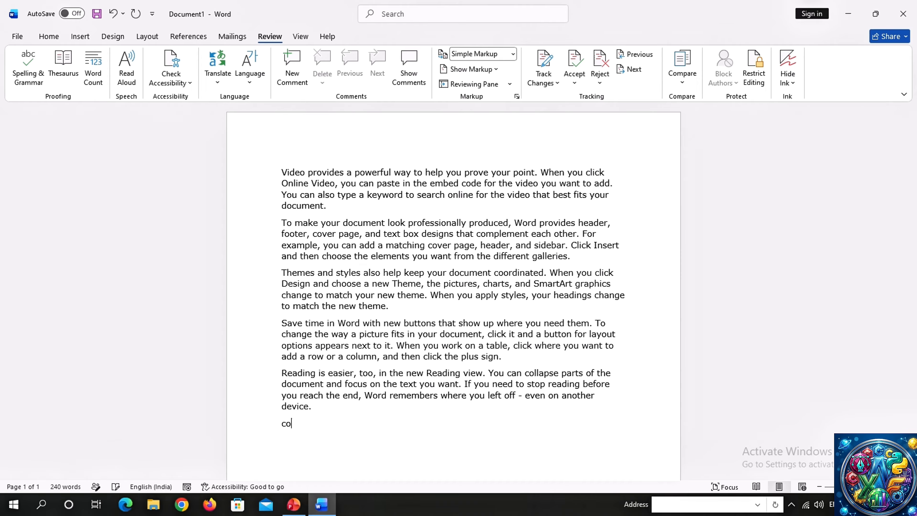
text(mpter)
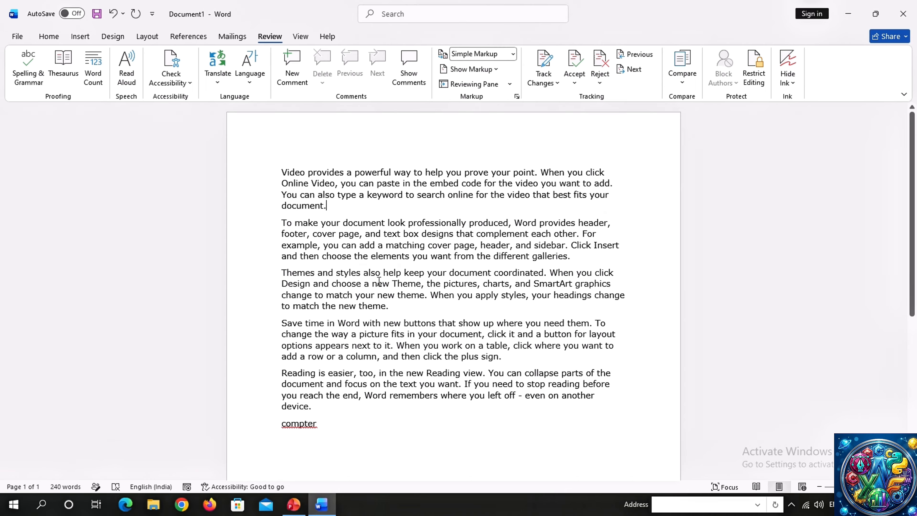
Step: Run the spelling and grammar check, replace "compter" with the suggestion "computer", and dismiss the completion message
click(27, 69)
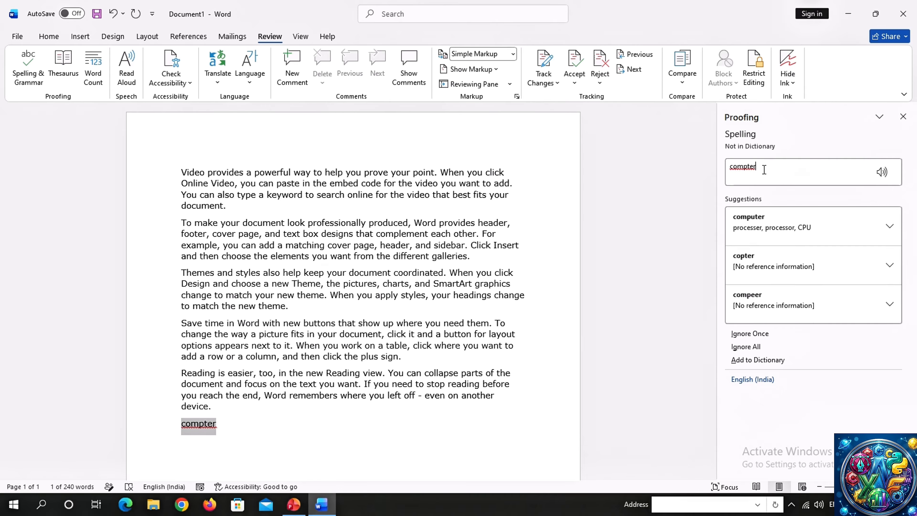
drag(764, 169, 729, 168)
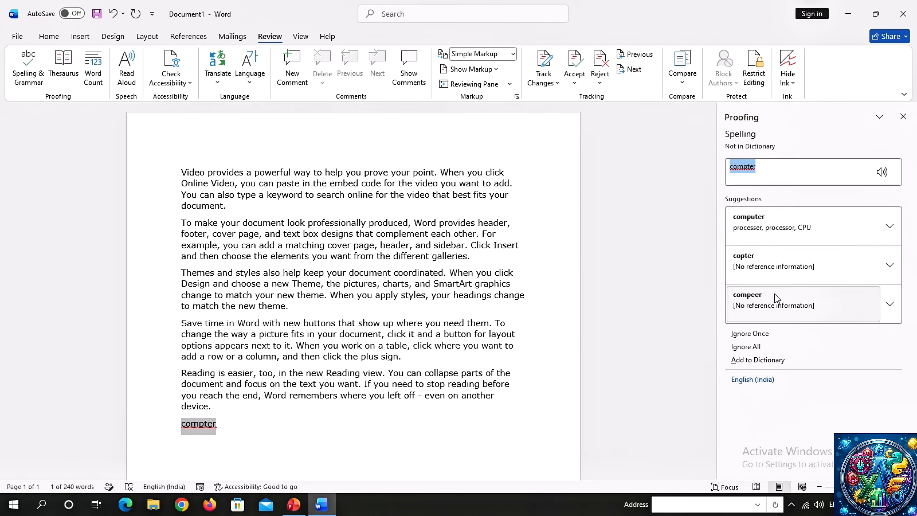
click(756, 216)
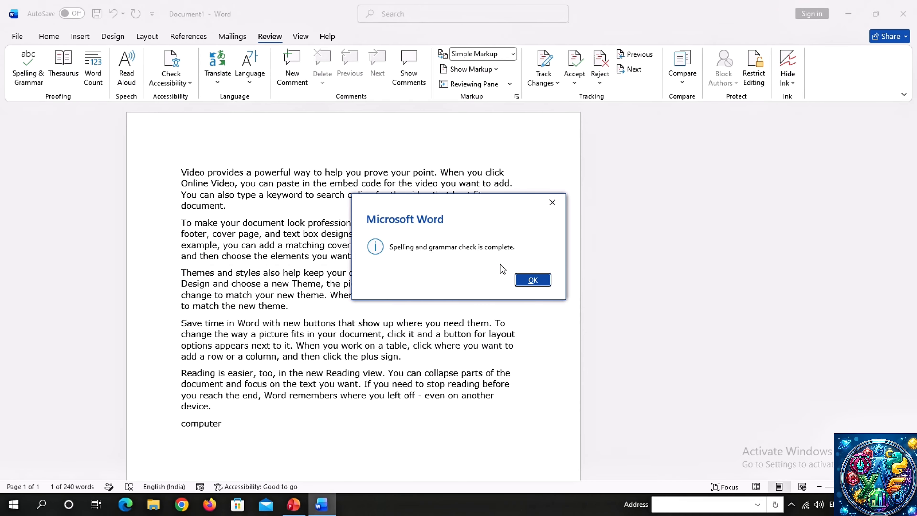
click(516, 276)
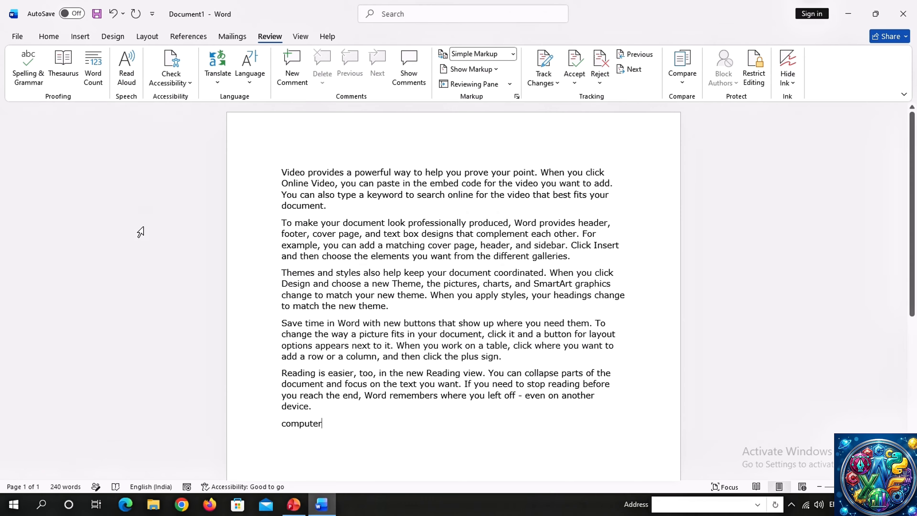
Step: Replace the word "computer" on the last line with the thesaurus synonym "notebook", and close the Thesaurus
double_click(304, 429)
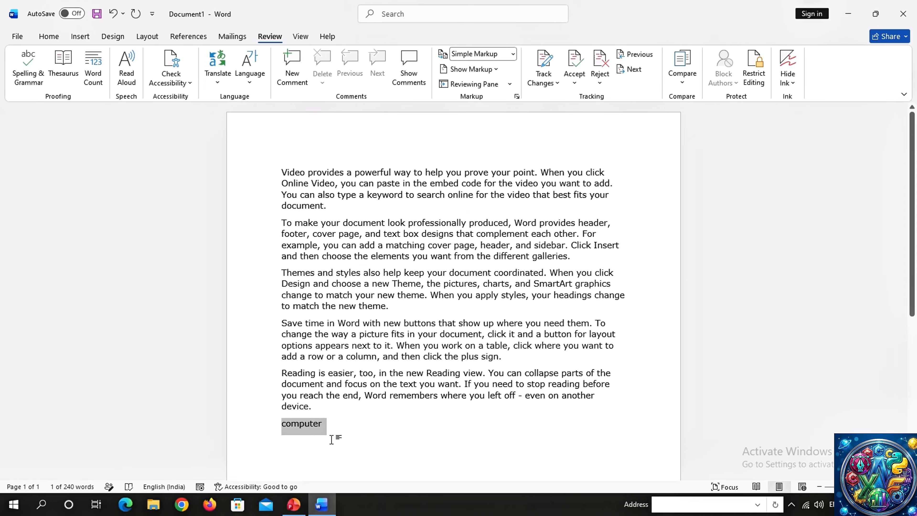
scroll(332, 439, down, 3)
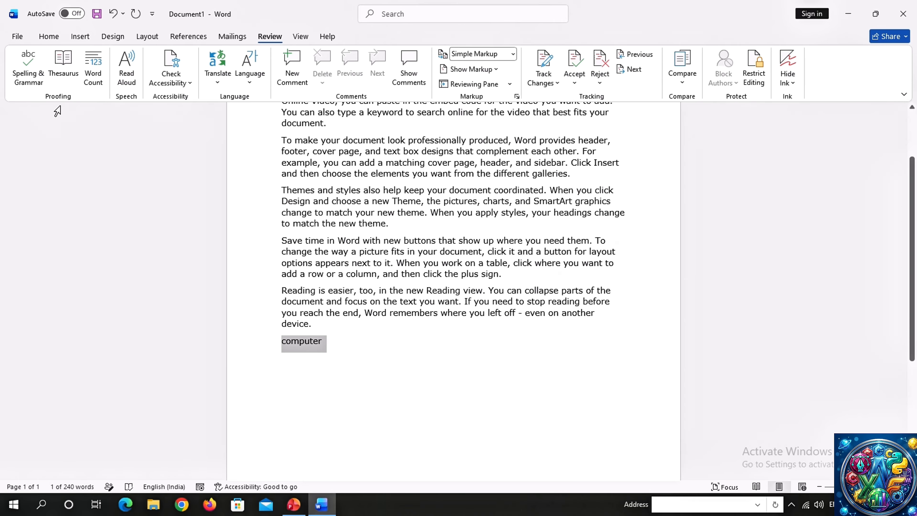
click(67, 79)
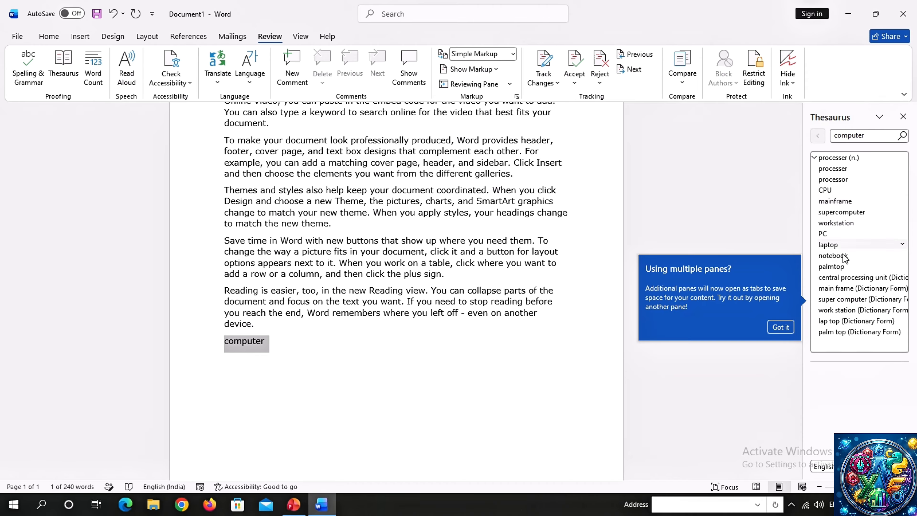
click(902, 255)
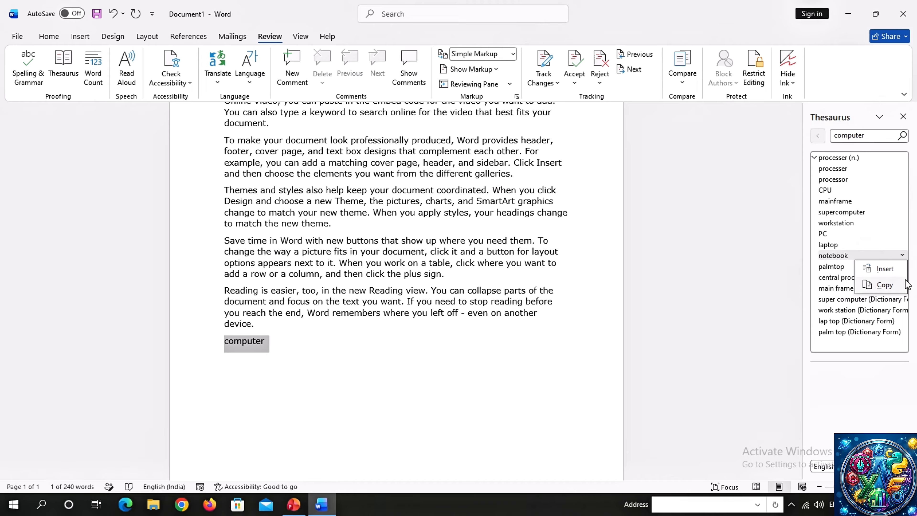
click(891, 270)
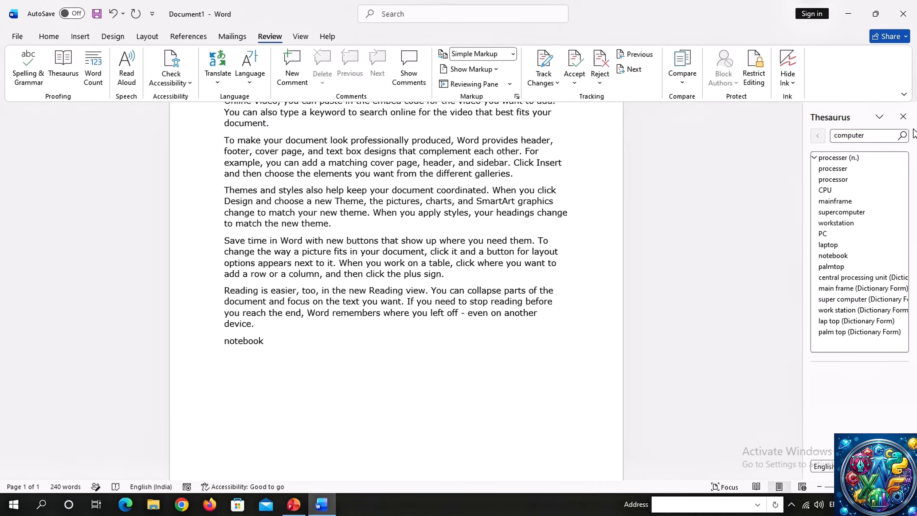
click(903, 116)
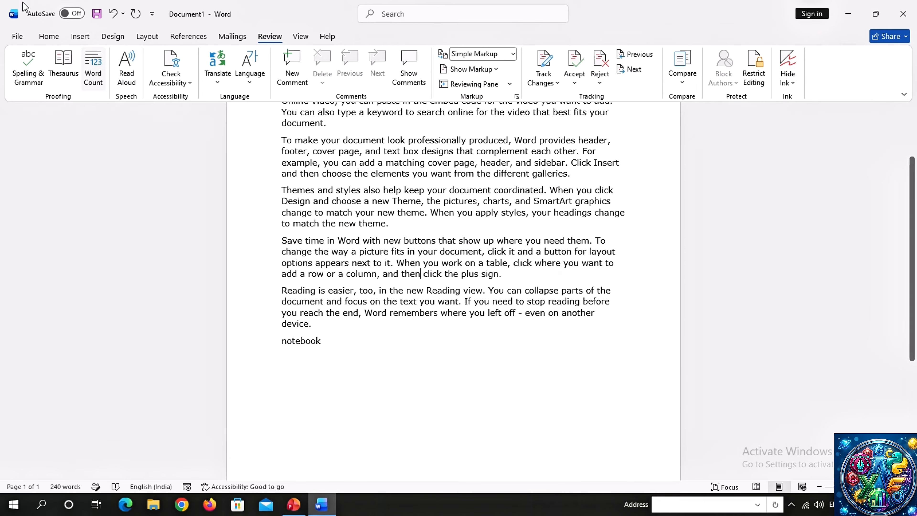
Step: Check the document's word count statistics, moving the dialog aside to read them, and close it
scroll(379, 368, up, 3)
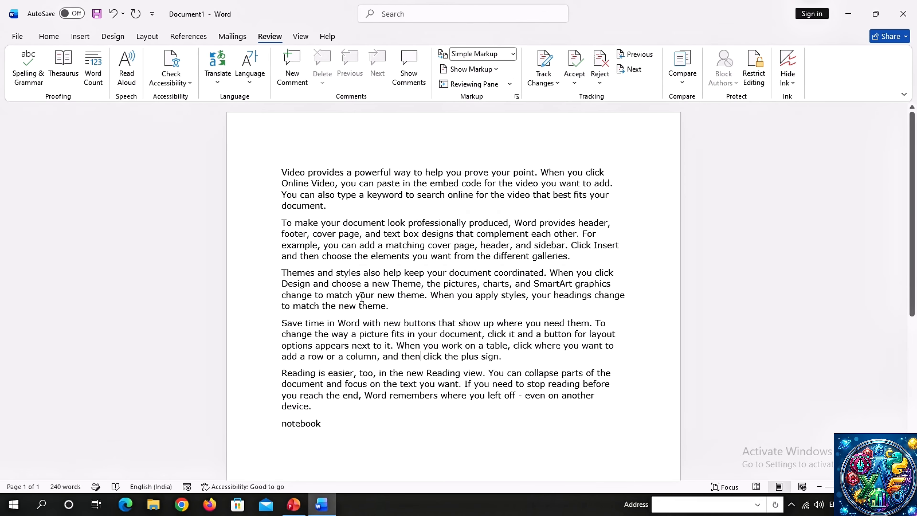
click(93, 73)
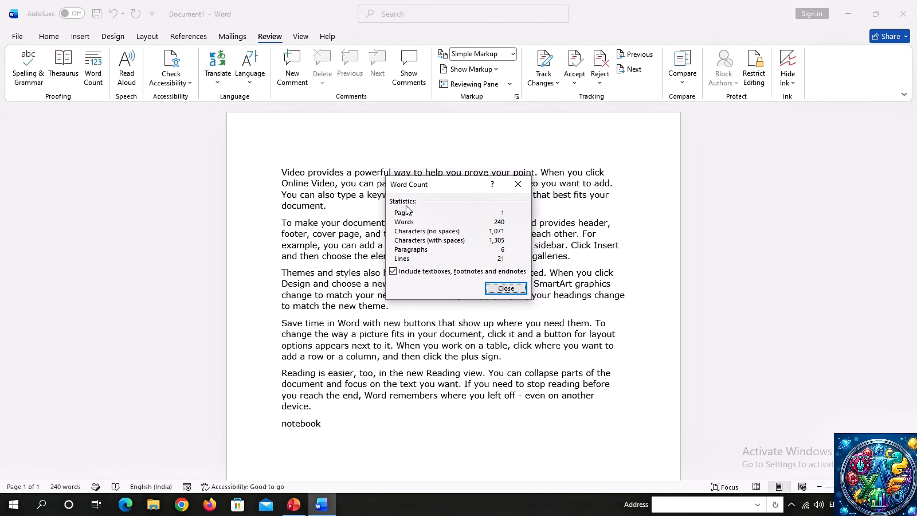
drag(439, 182, 492, 164)
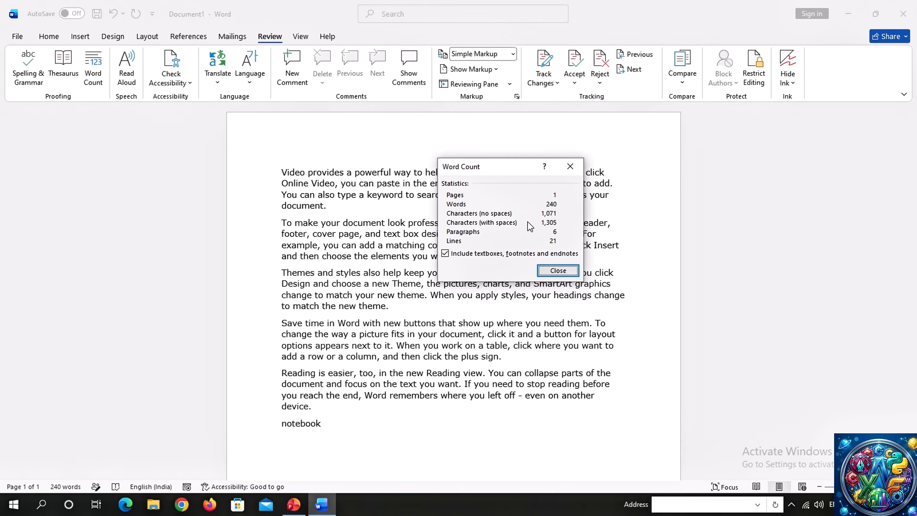
click(552, 269)
Step: Have the first paragraph read aloud, and stop the reading partway through
scroll(411, 345, down, 1)
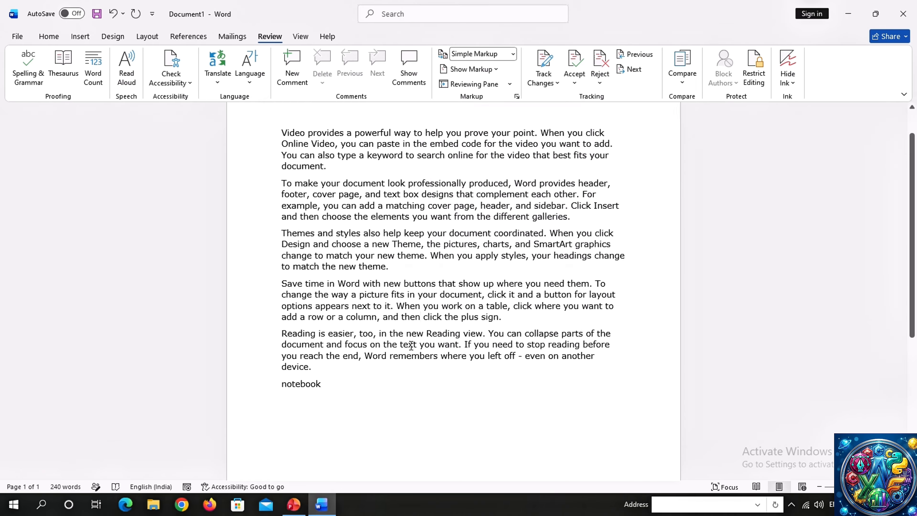
scroll(223, 207, up, 2)
drag(280, 168, 503, 205)
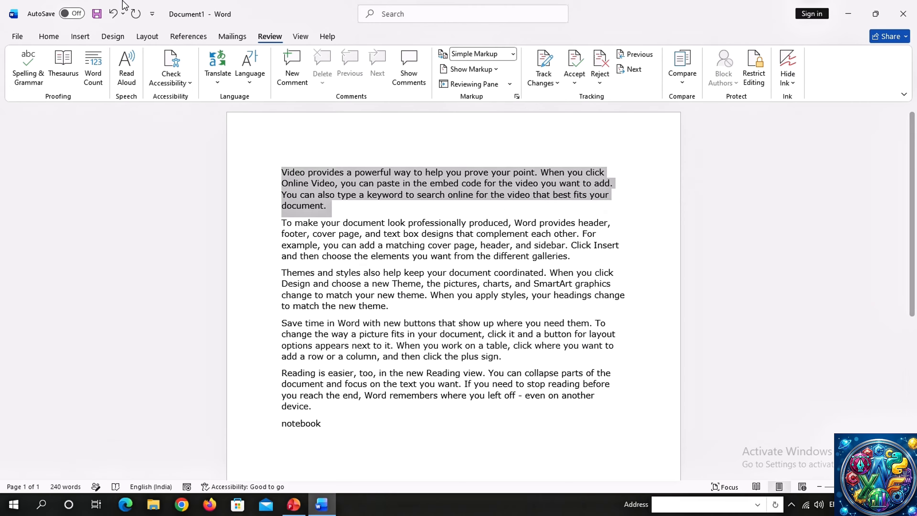
click(120, 54)
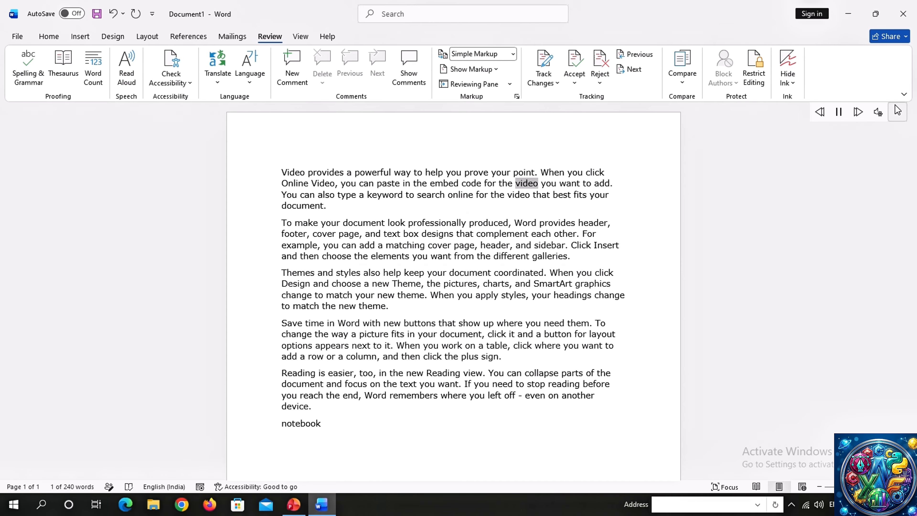
click(896, 114)
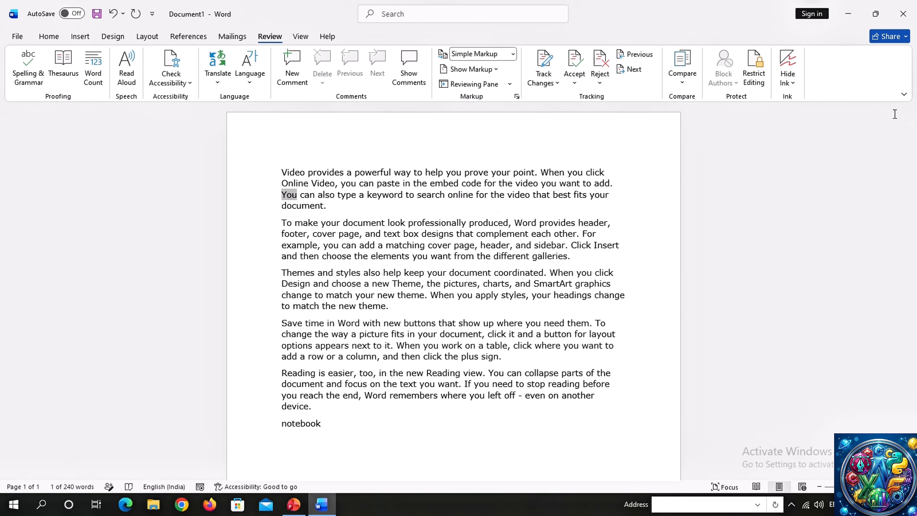
Step: Run the accessibility check and set the end of the third paragraph, from "new theme" onward, to white text
click(181, 65)
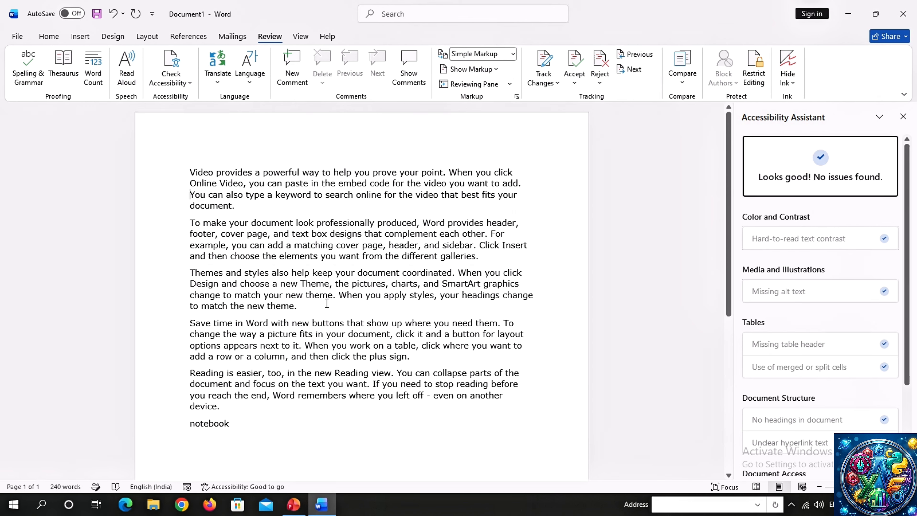
drag(327, 303, 285, 295)
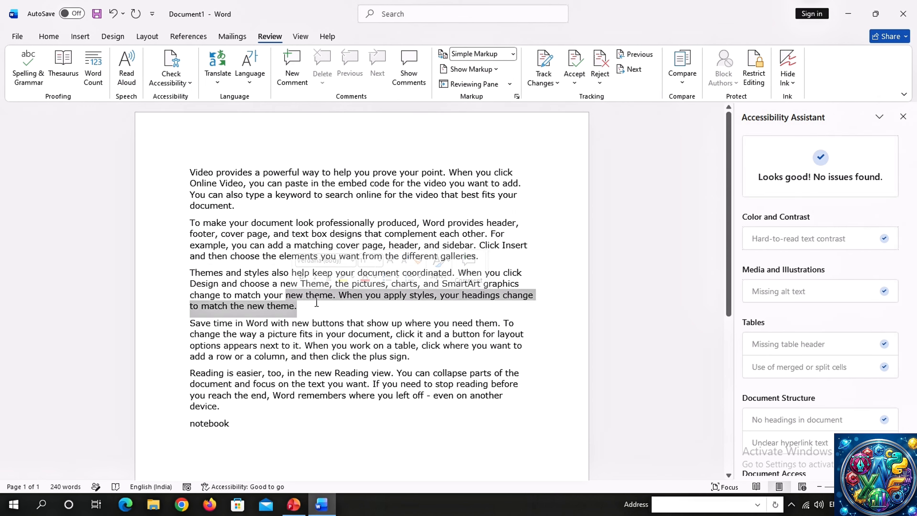
click(54, 39)
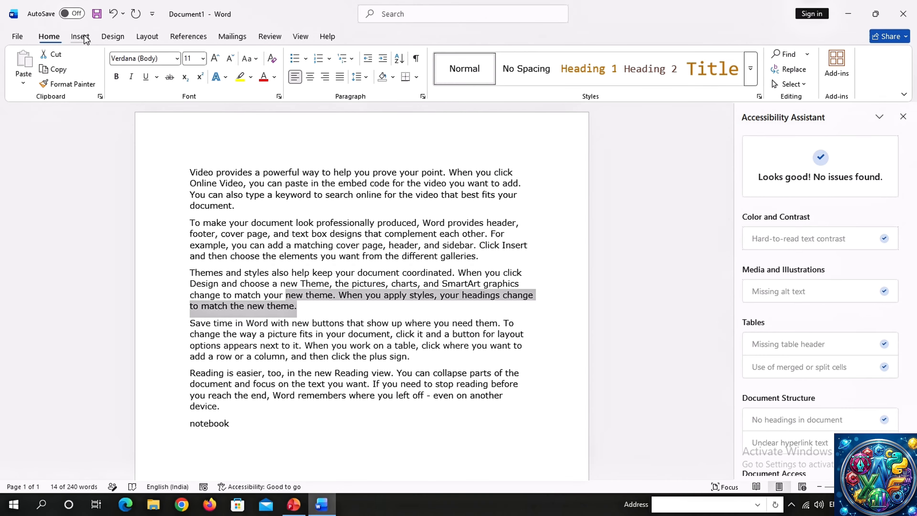
click(276, 81)
click(281, 152)
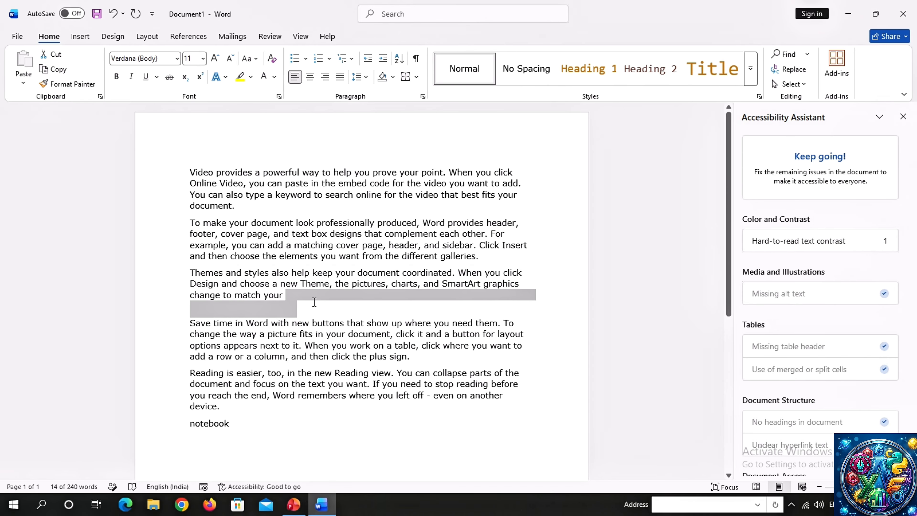
click(315, 302)
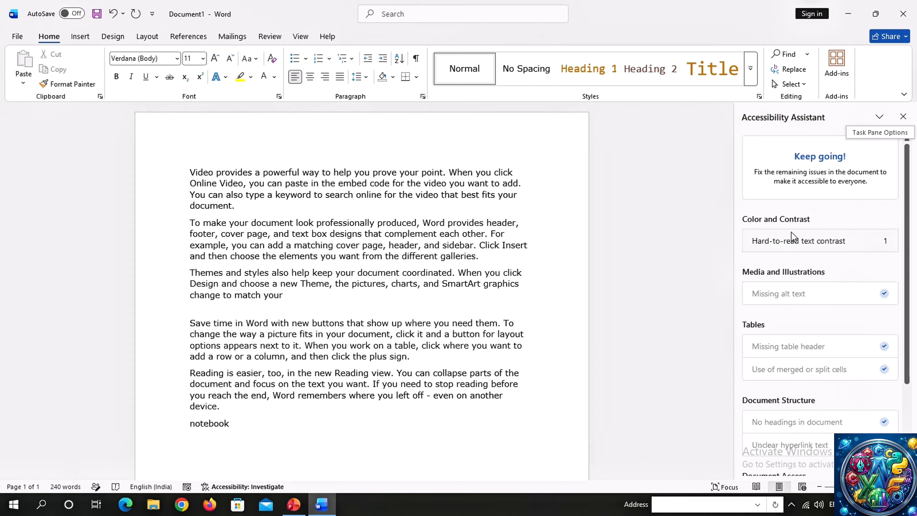
Step: Resolve the hard-to-read text contrast issue in the third paragraph by applying the suggested black colour
drag(313, 302, 285, 293)
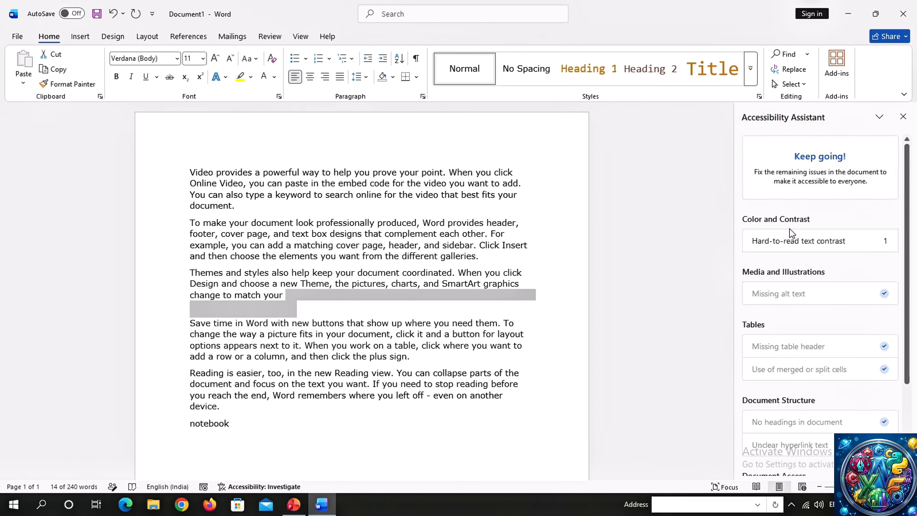
click(796, 240)
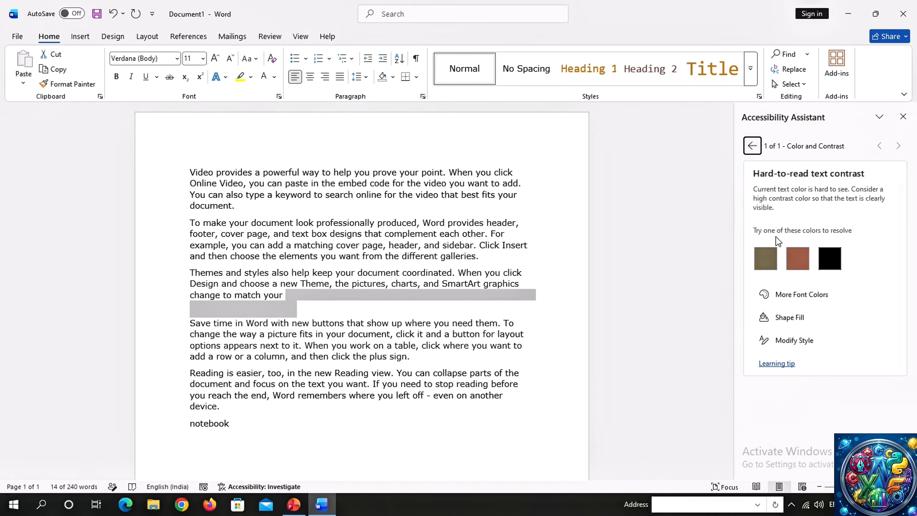
click(829, 258)
click(501, 324)
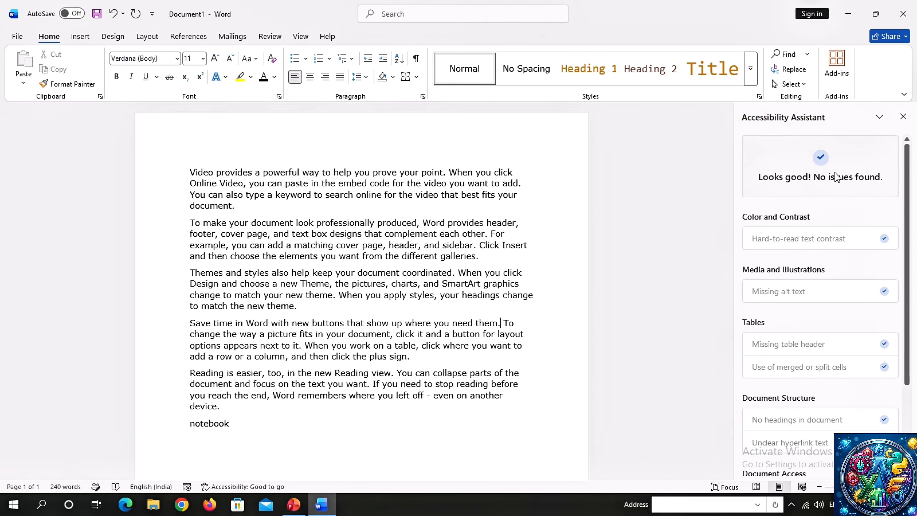
Step: Look over the document and the accessibility results, and close the Accessibility Assistant
scroll(595, 357, down, 3)
scroll(563, 358, up, 2)
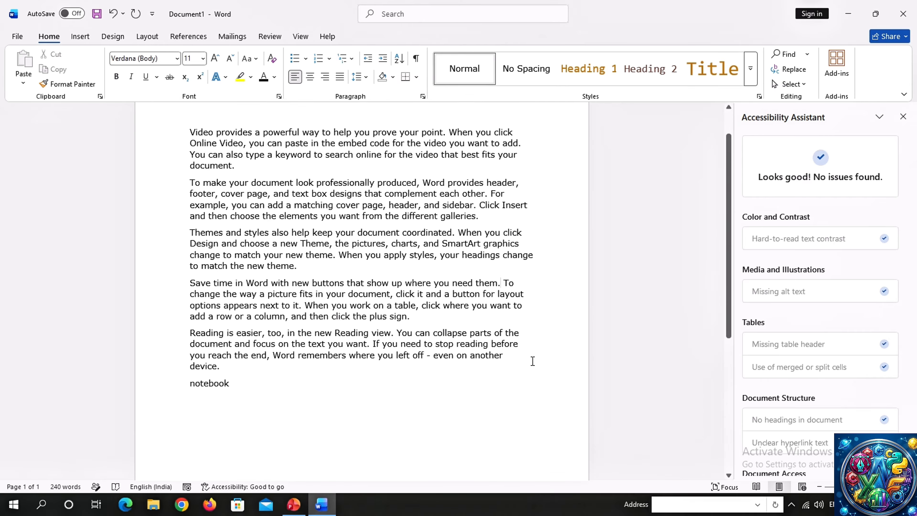
scroll(595, 364, down, 6)
scroll(792, 381, down, 4)
scroll(797, 382, up, 4)
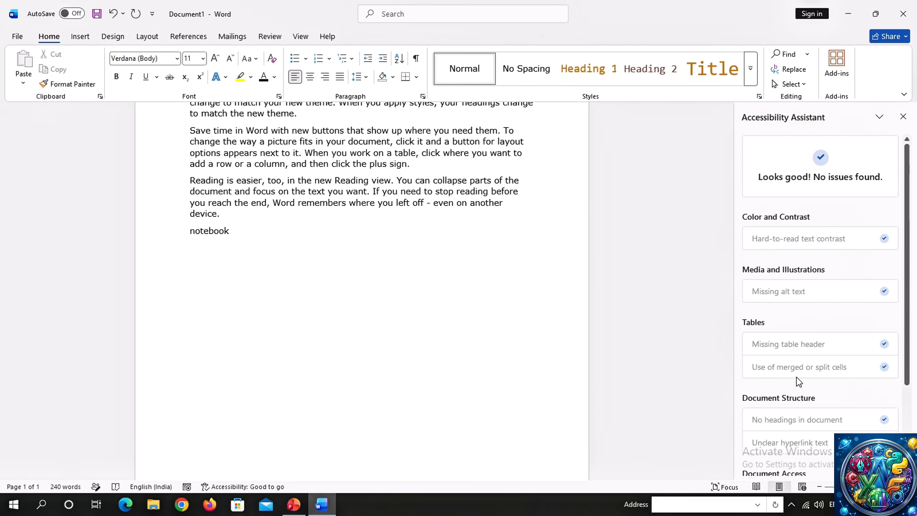
scroll(397, 253, up, 6)
click(91, 39)
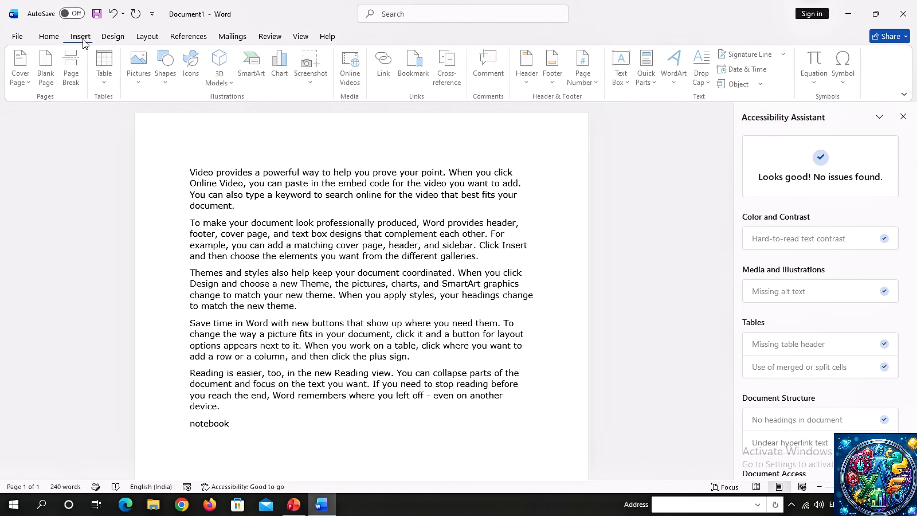
click(911, 120)
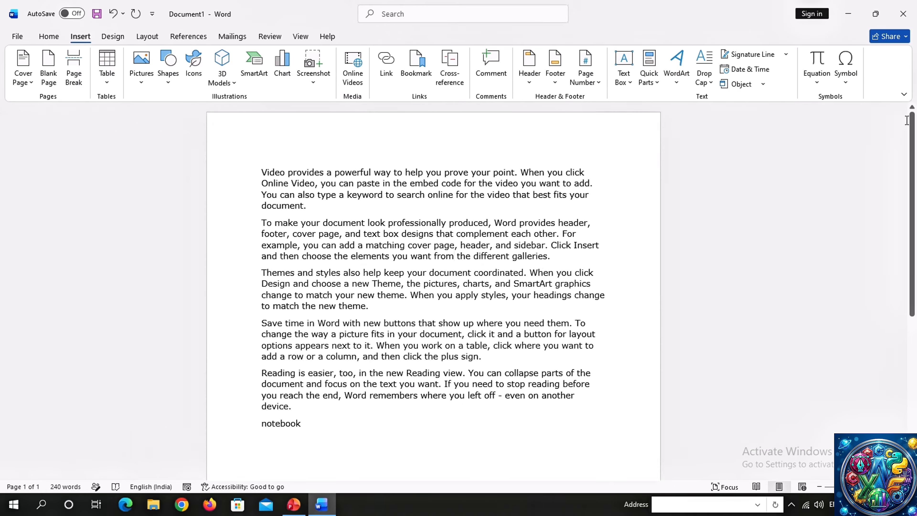
Step: Create a translated copy of the whole document with the source language auto-detected and English as the target
click(270, 34)
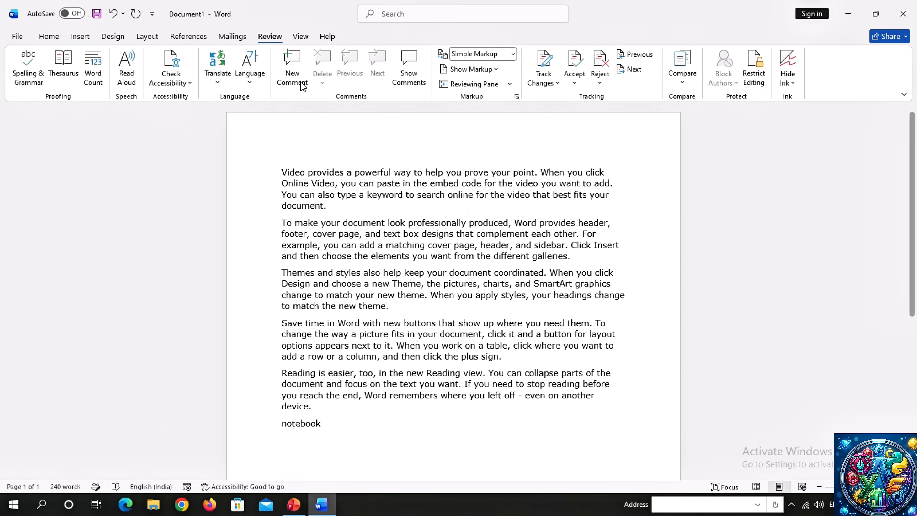
click(231, 83)
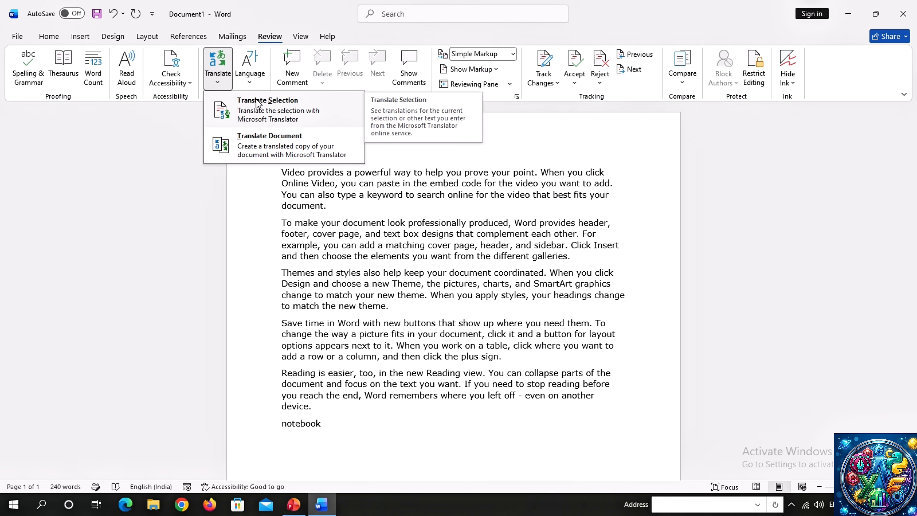
click(308, 223)
drag(294, 205, 338, 257)
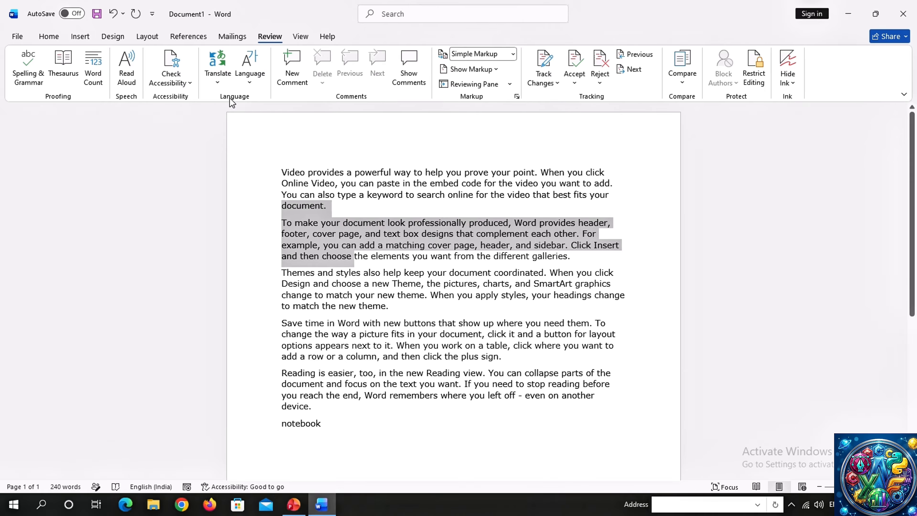
click(217, 73)
click(241, 136)
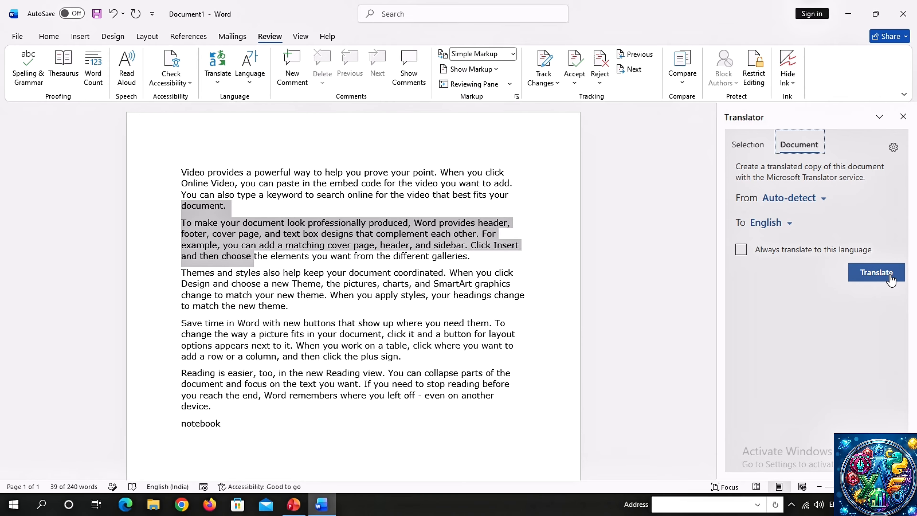
click(876, 272)
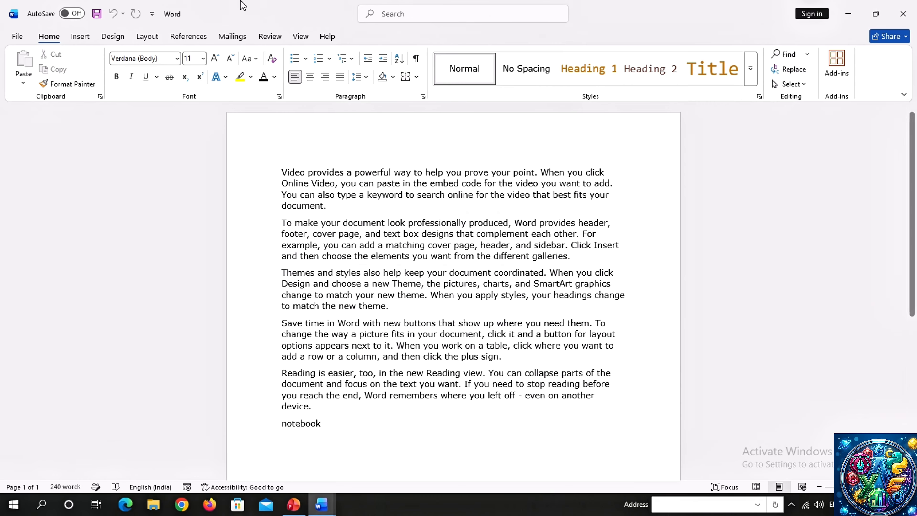
Step: Append "fgfdgfdgfdgfg" directly after "notebook" on the last line, and view the language options
click(269, 36)
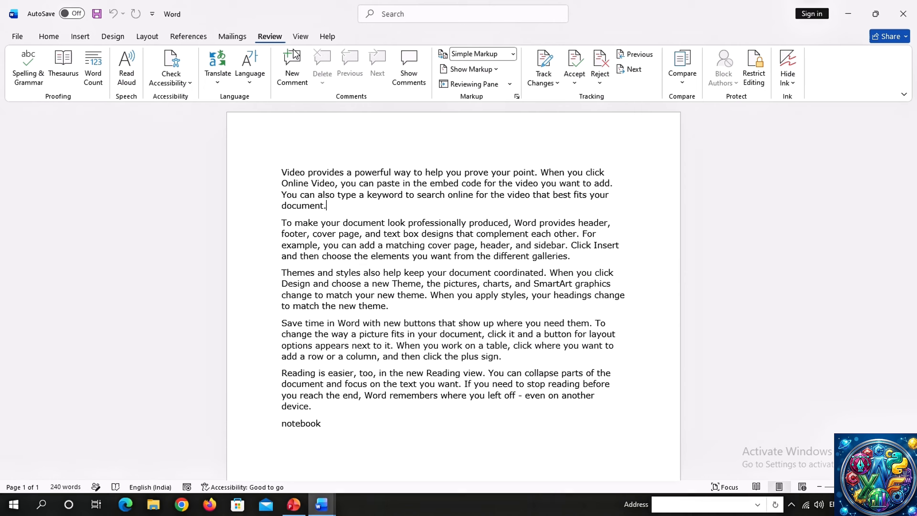
click(222, 65)
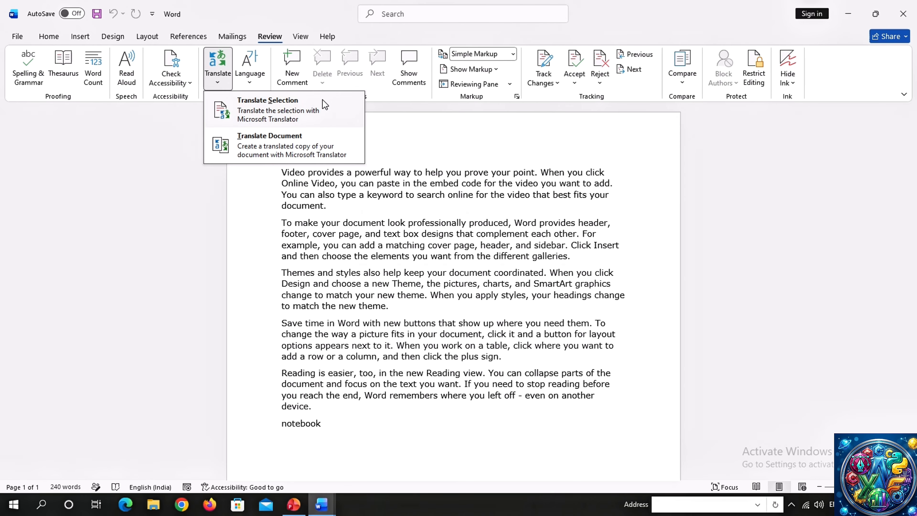
click(231, 86)
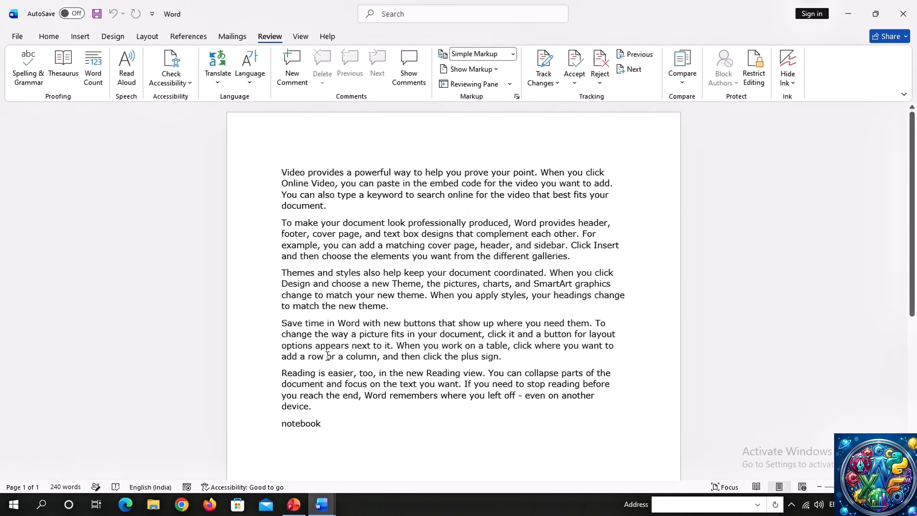
click(328, 432)
text(fgfdgfdgfdgfg)
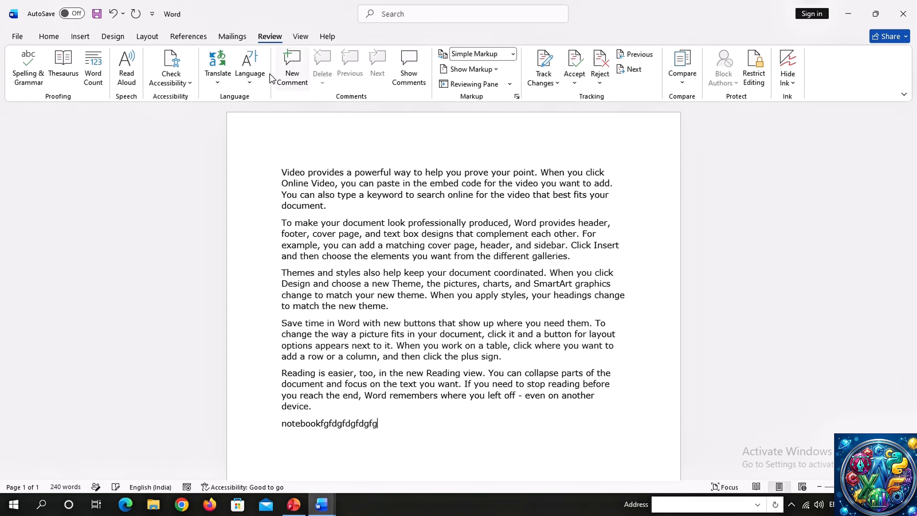
click(252, 83)
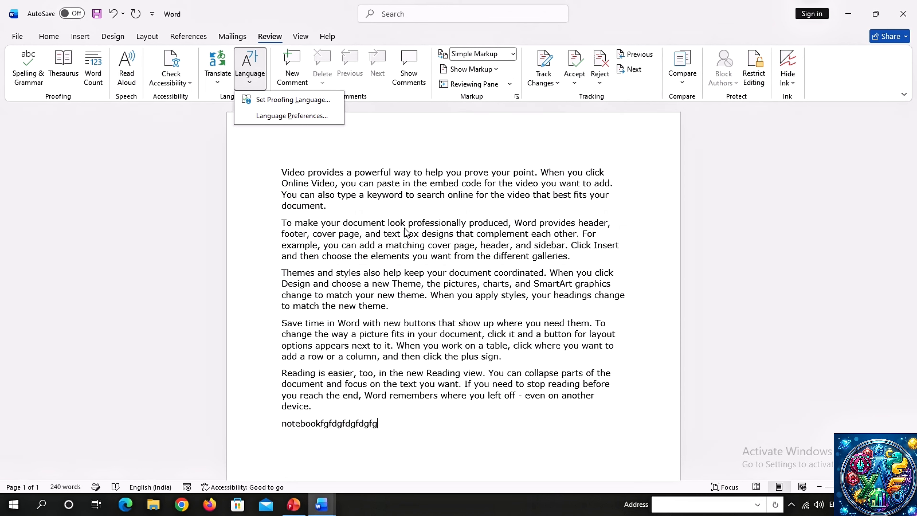
click(365, 189)
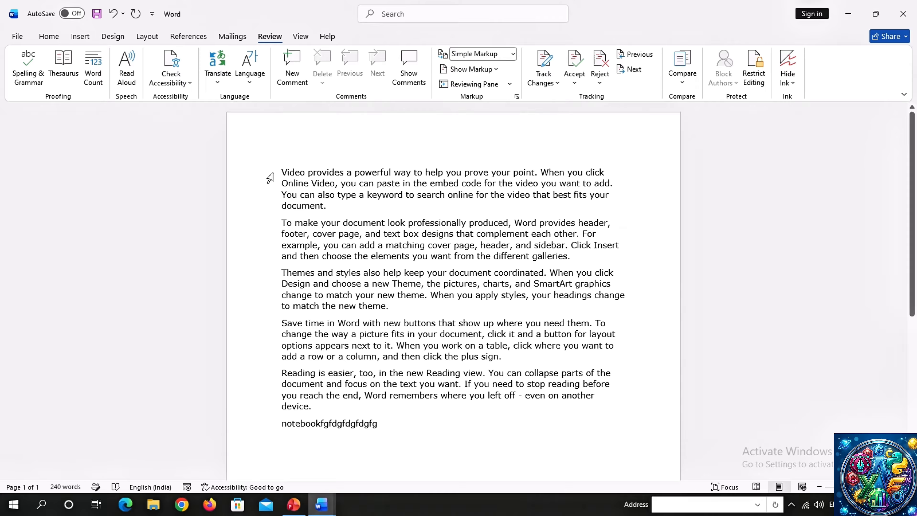
Step: Add the comment "fghfghfghfghfghfg" to the text "Video provides a powerful way to help you prove your point"
drag(376, 164, 524, 157)
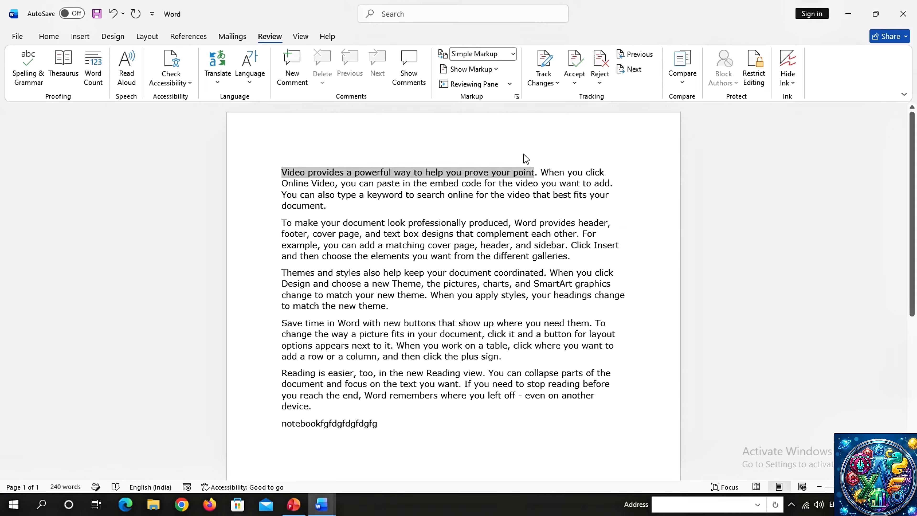
click(292, 65)
text(fghfghfghfghfg)
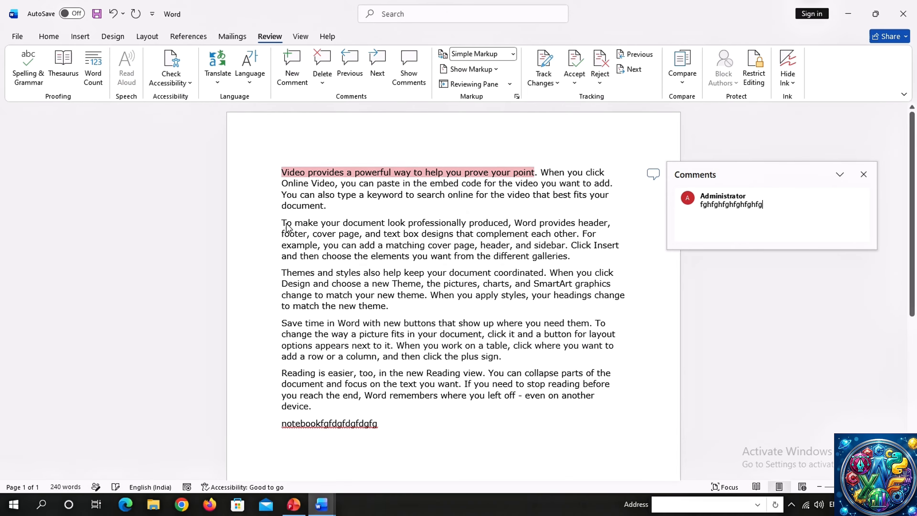
click(277, 231)
click(290, 260)
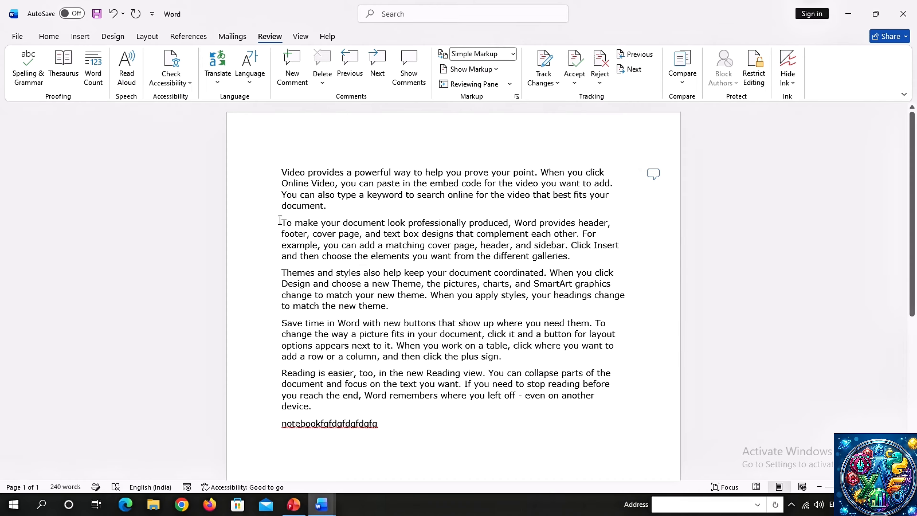
Step: Add the comment "ghghgfhfghfgh" to the opening words of the second paragraph, "To make your document look professionally produced"
drag(280, 221, 494, 218)
key(Left)
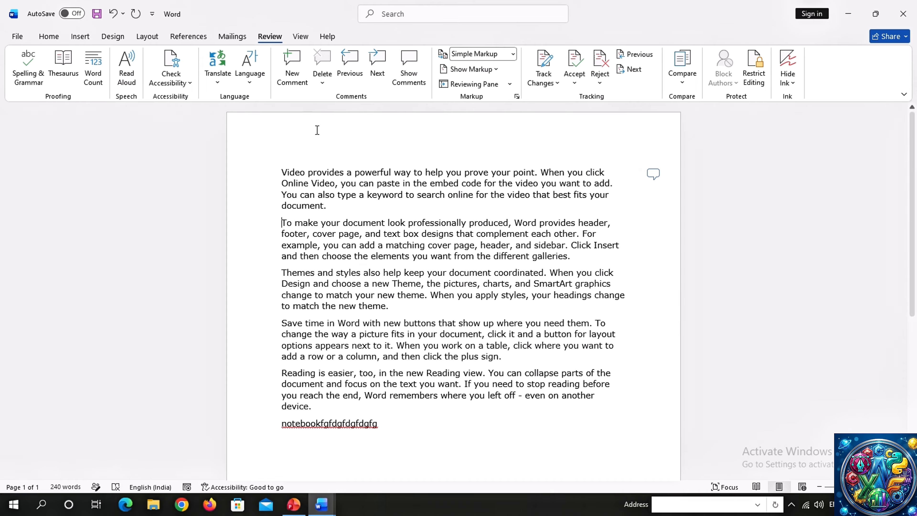
drag(290, 223, 520, 225)
click(290, 86)
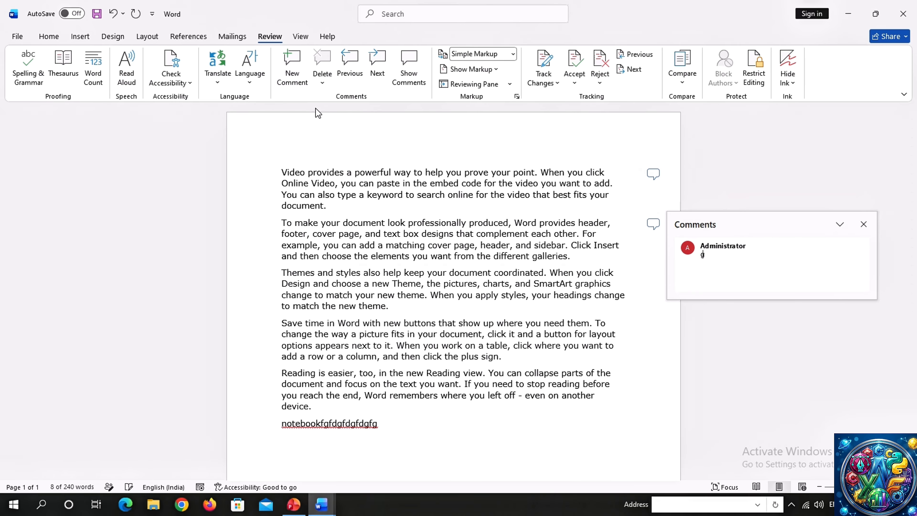
text(gfgfgfgfg)
key(ctrl+Return)
click(425, 314)
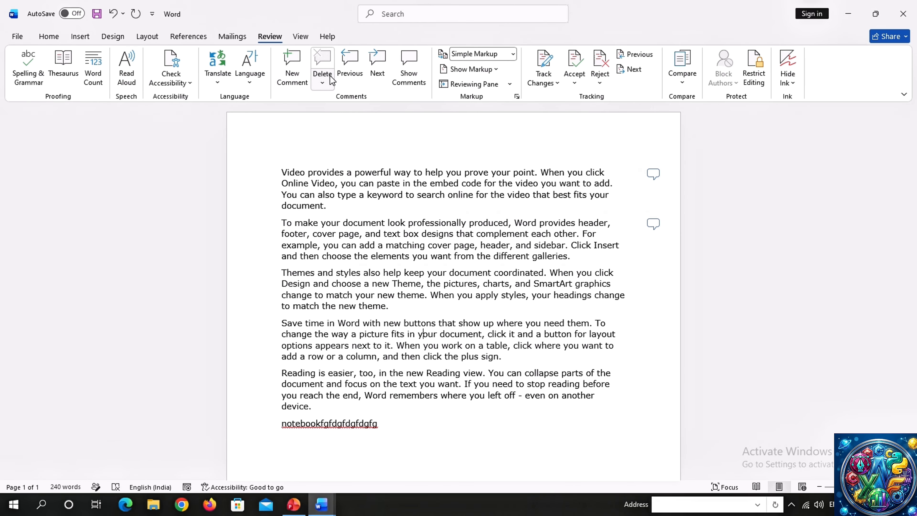
Step: Browse back to the comment on the first paragraph and delete it
click(348, 65)
click(401, 69)
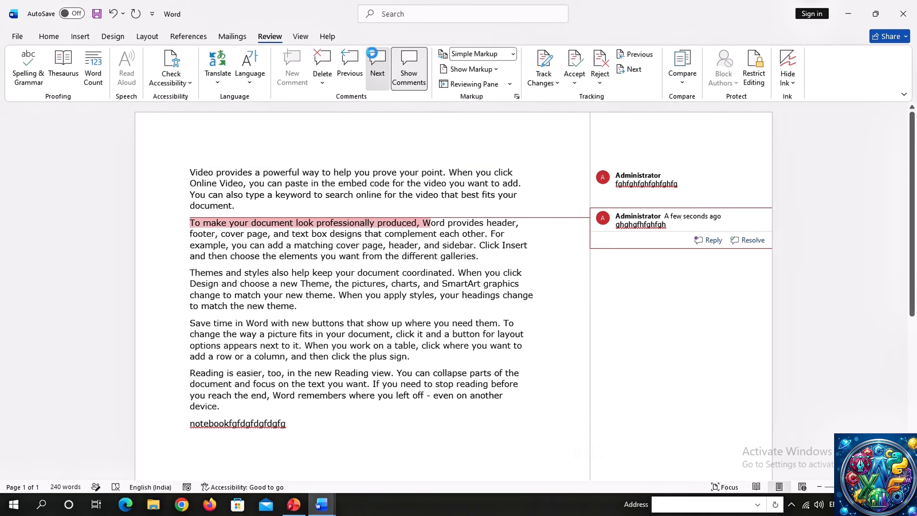
click(349, 66)
click(329, 71)
click(408, 65)
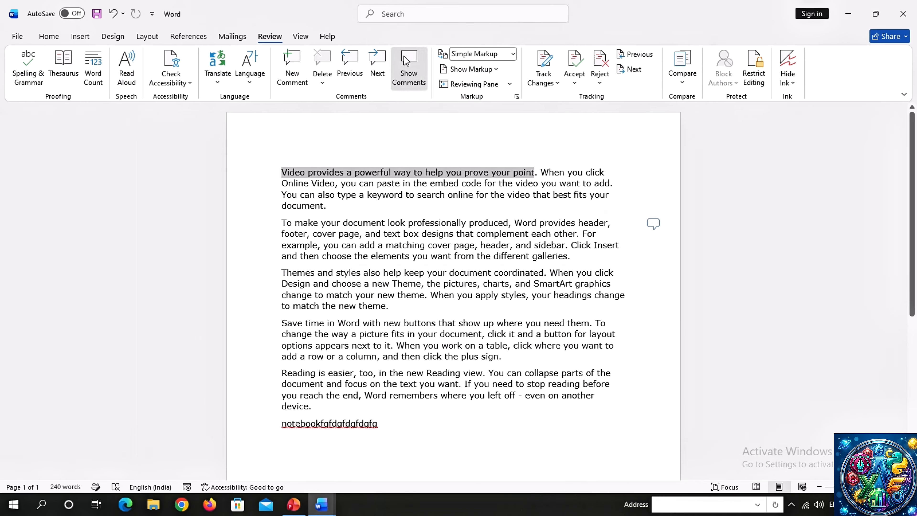
Step: Toggle the display of comments, and leave them shown beside the page
click(407, 65)
click(408, 62)
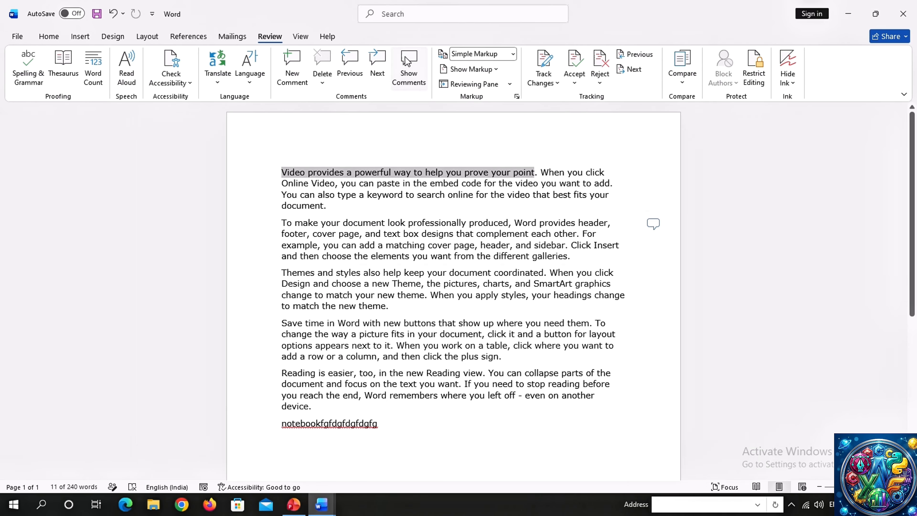
click(416, 67)
click(413, 64)
click(416, 63)
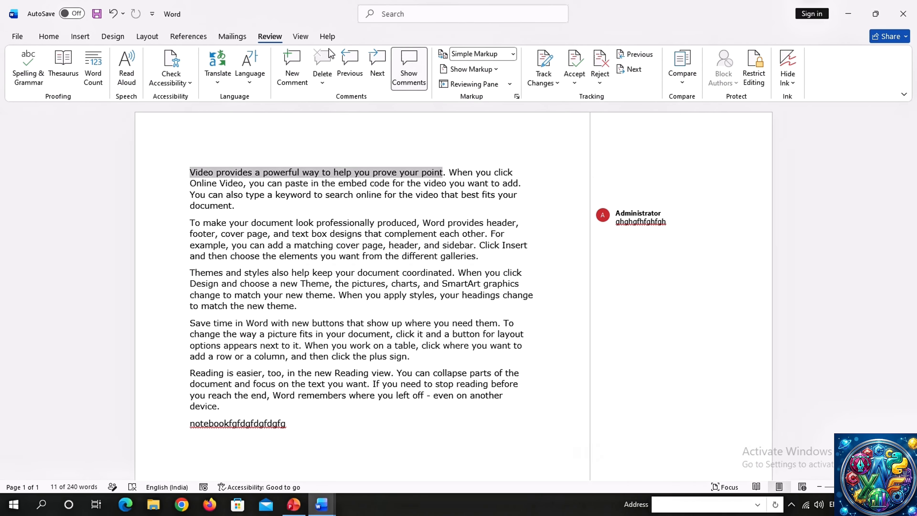
Step: Go to the comment on the second paragraph and view the available comment deletion options without deleting anything
click(349, 65)
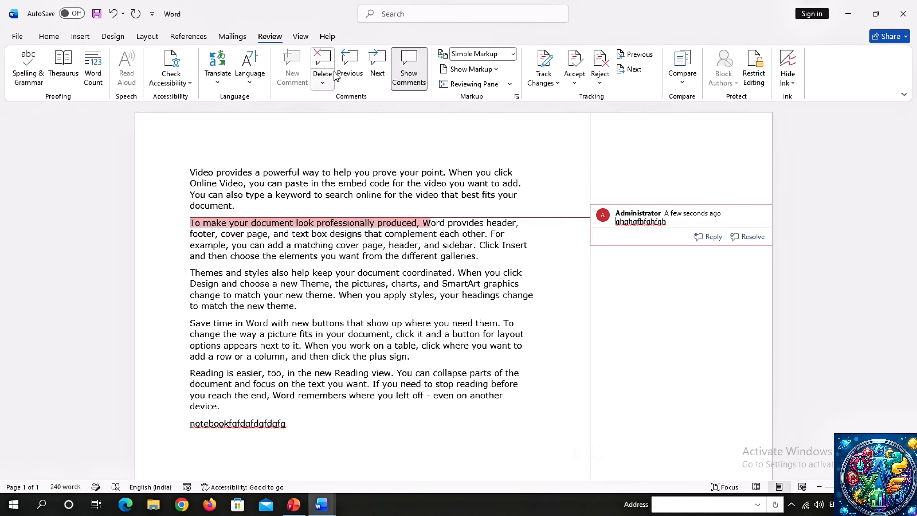
click(323, 83)
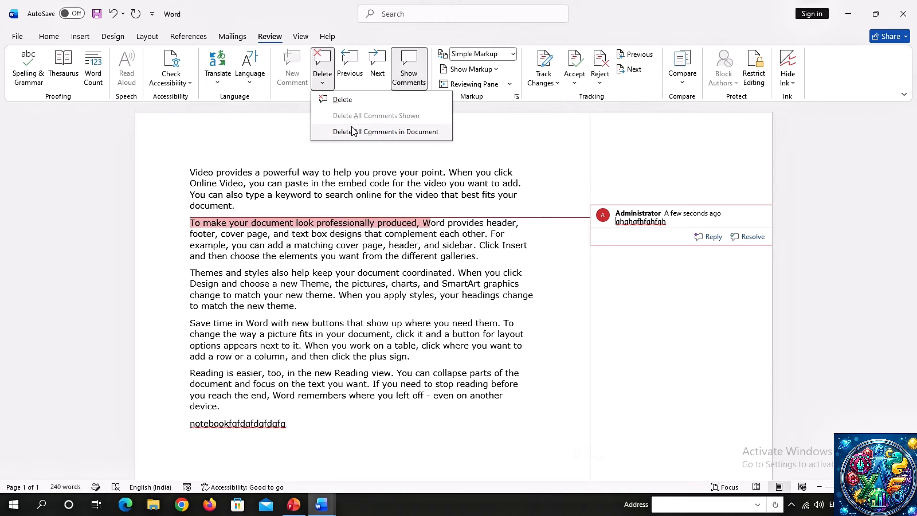
click(403, 195)
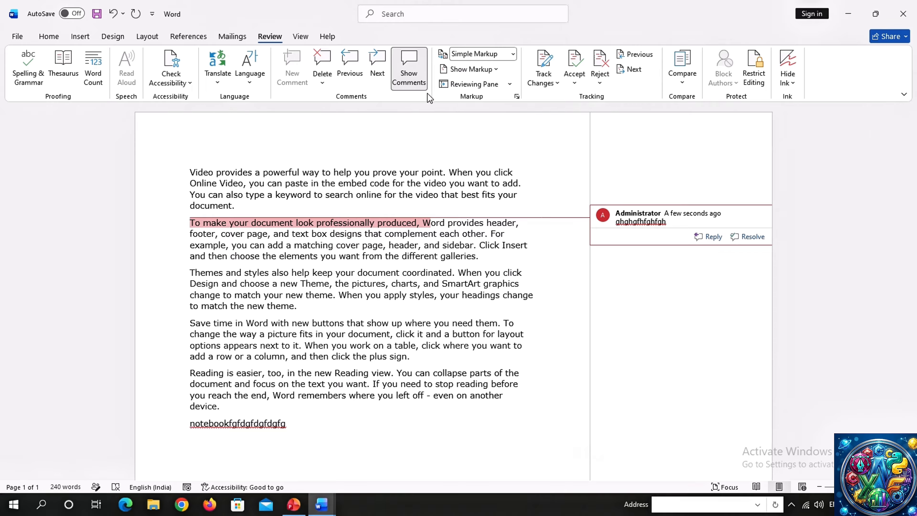
click(405, 76)
click(476, 195)
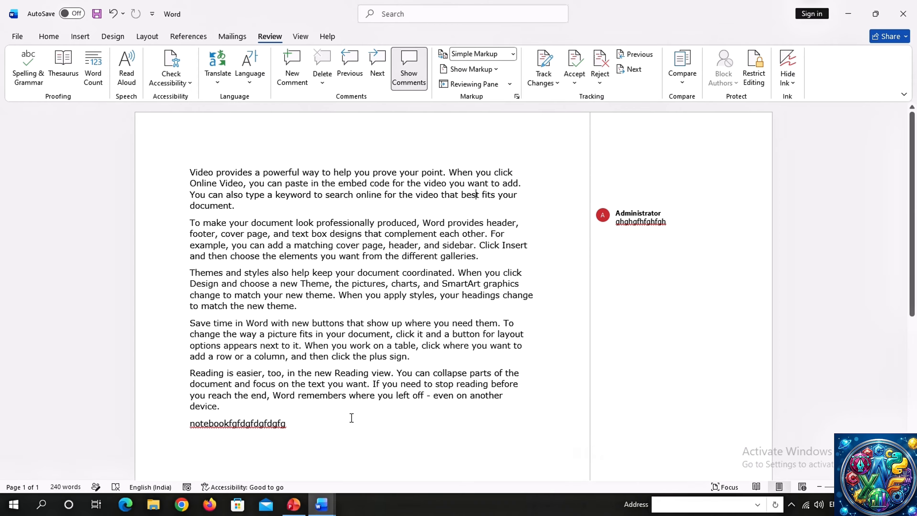
Step: Turn on Track Changes for the document
scroll(449, 353, down, 3)
click(545, 65)
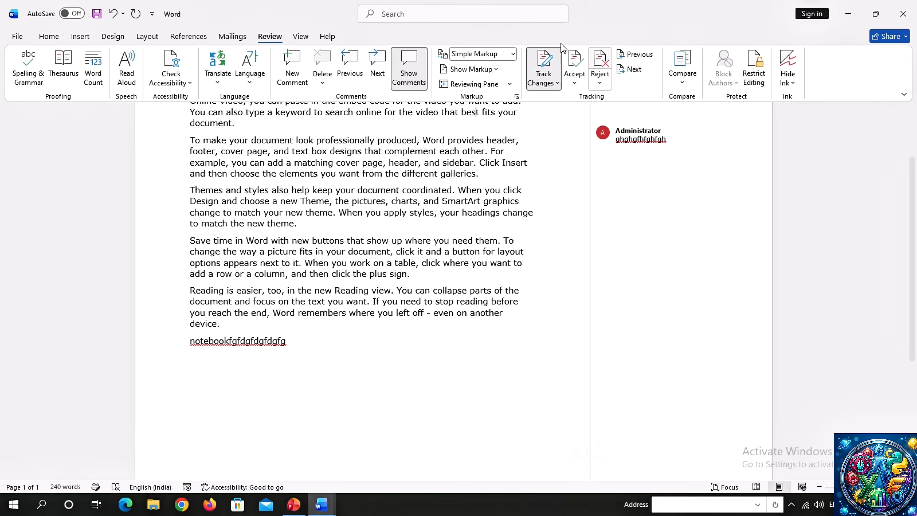
click(500, 211)
scroll(487, 210, up, 2)
scroll(475, 214, up, 1)
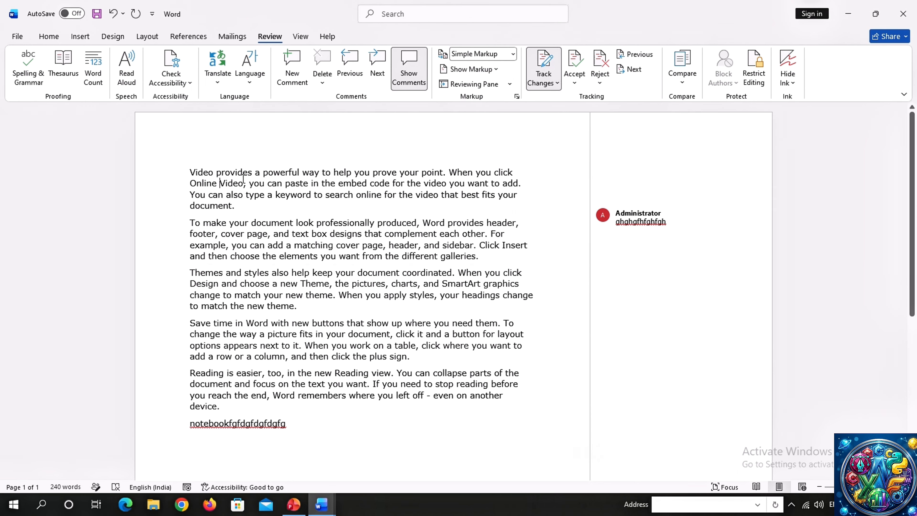
Step: Delete the passage from "the new Reading view" through "the text you" in the paragraph beginning "Reading is easier"
drag(220, 183, 249, 184)
click(49, 36)
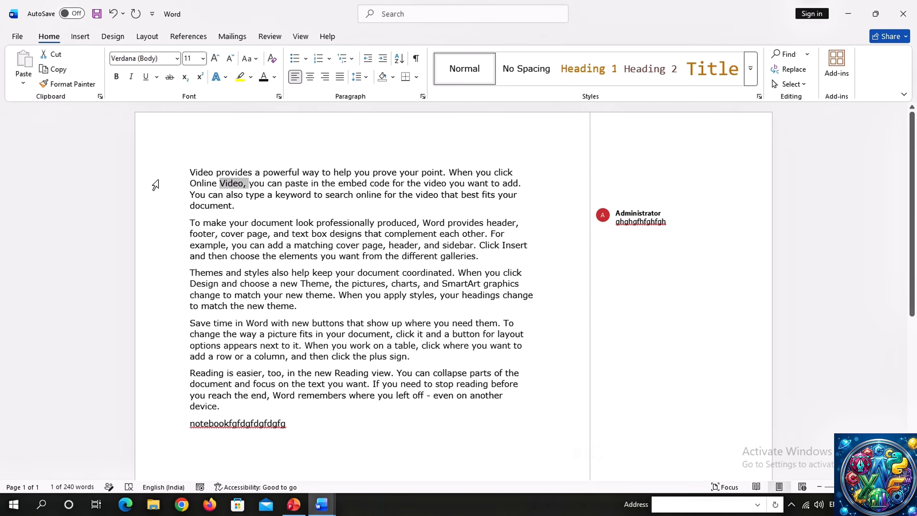
click(155, 195)
drag(344, 383, 299, 373)
key(BackSpace)
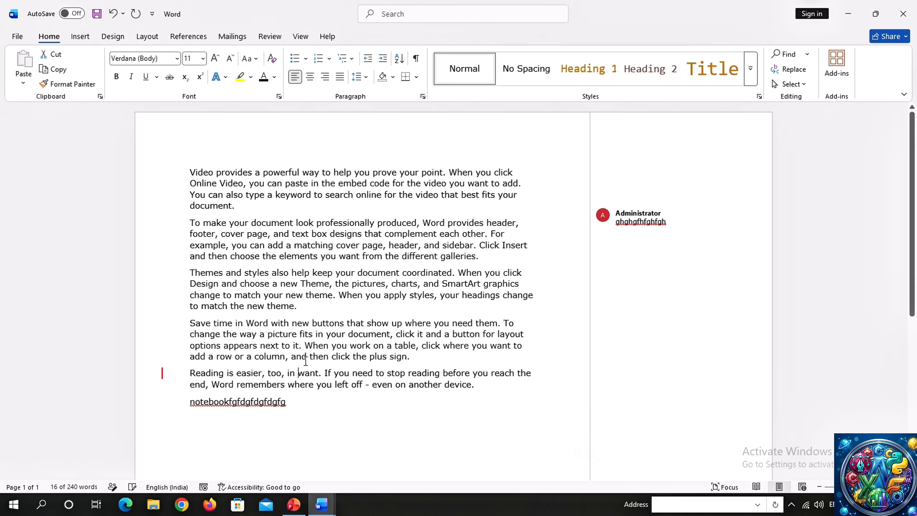
Step: Bold the text from "then choose the elements" through "match your new", and underline the first paragraph from "Online Video" to its end
drag(221, 257, 308, 294)
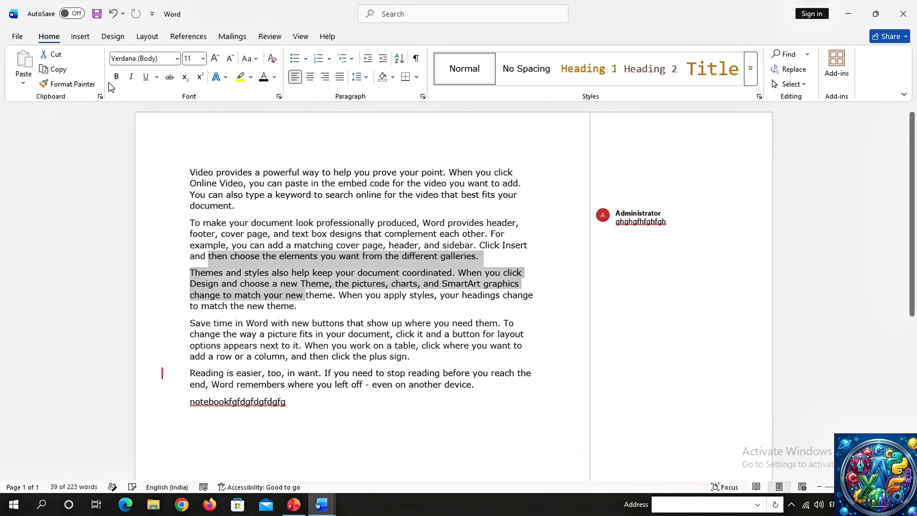
click(116, 77)
click(256, 267)
drag(218, 184, 266, 209)
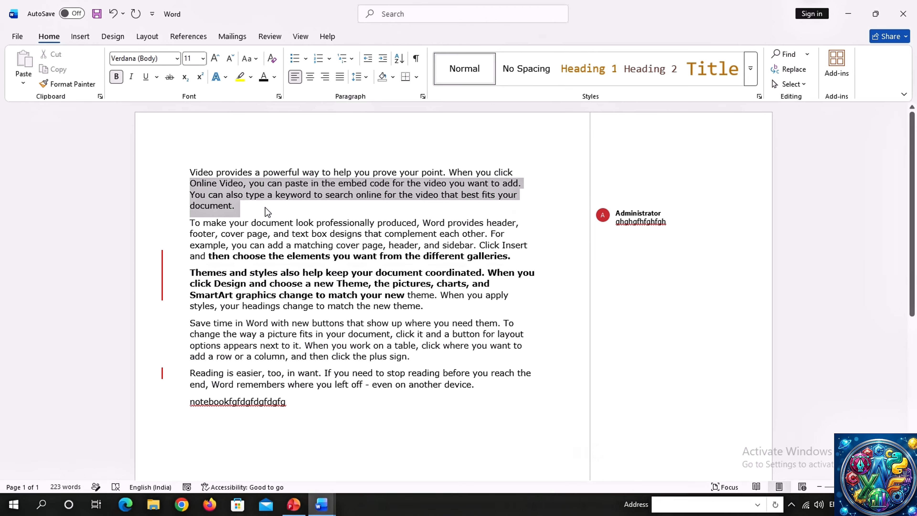
click(146, 77)
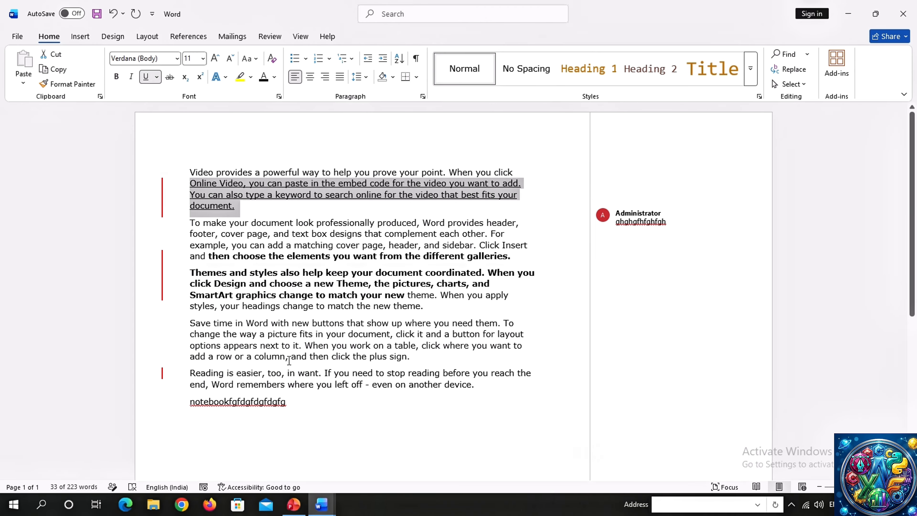
Step: Set the words "and then" near the end of the fourth paragraph to the Times New Roman font
drag(285, 356, 331, 357)
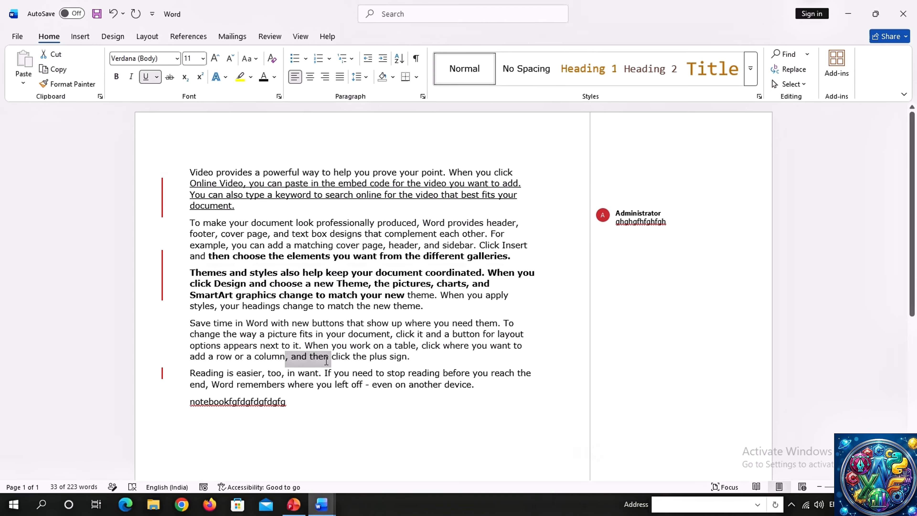
click(177, 59)
click(174, 144)
Step: Add a new paragraph reading "jkjhkhjkhjkhjjkhkhkjh" after the last line of the document
scroll(328, 321, down, 3)
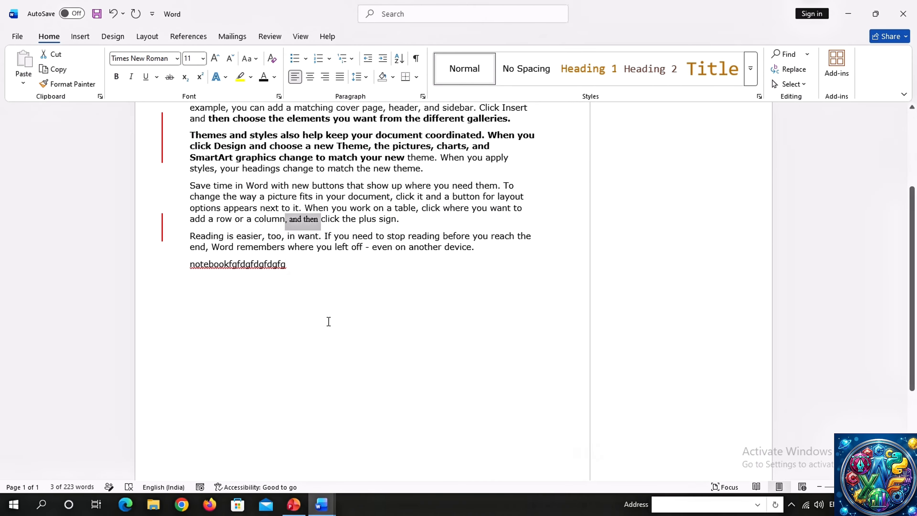
click(318, 296)
key(Return)
text(jkjhkhjkhjkhjjkhkhkjh)
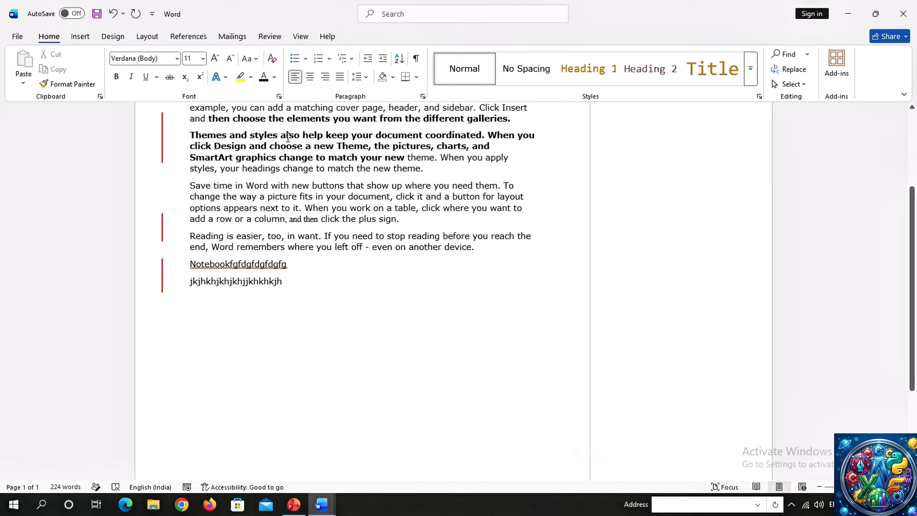
Step: Display the document's tracked changes in full with the All Markup view
scroll(291, 140, up, 3)
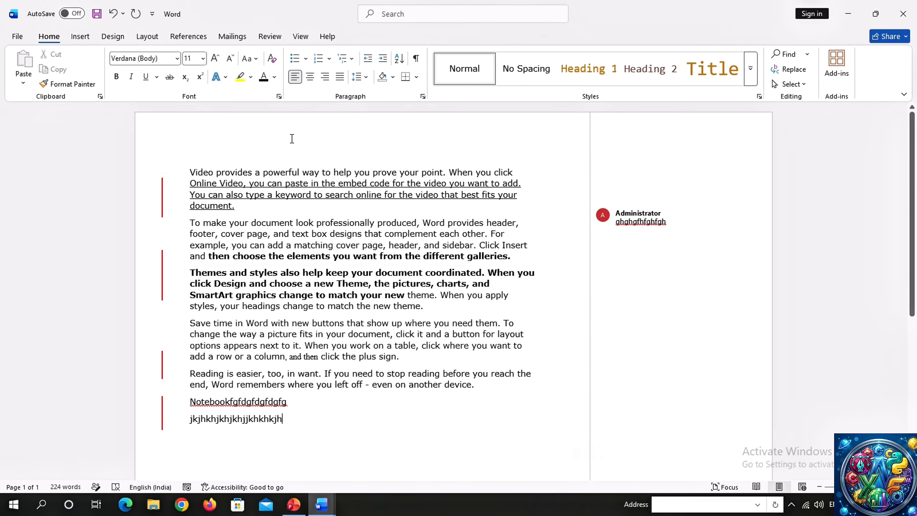
click(233, 37)
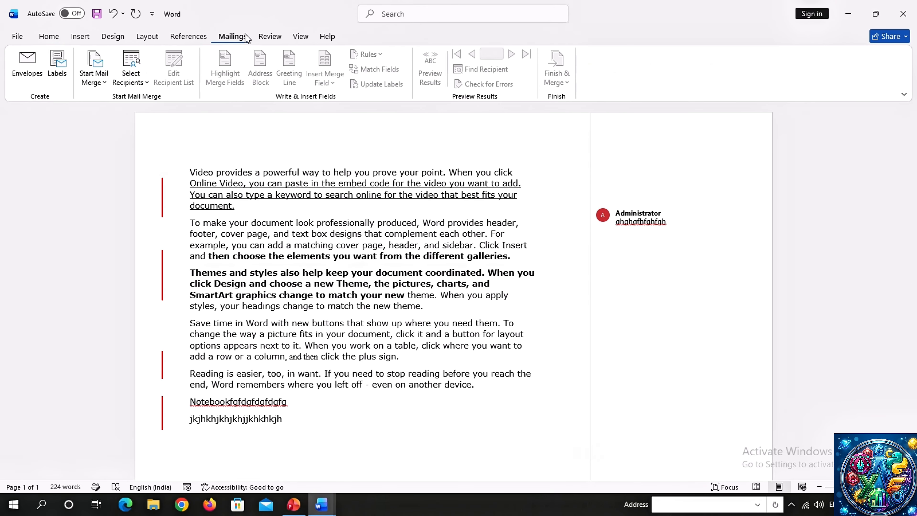
click(263, 36)
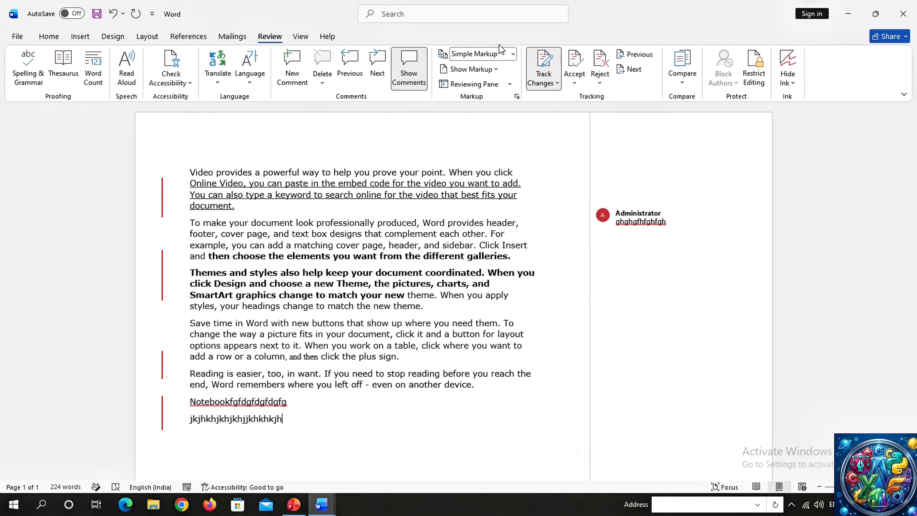
click(495, 53)
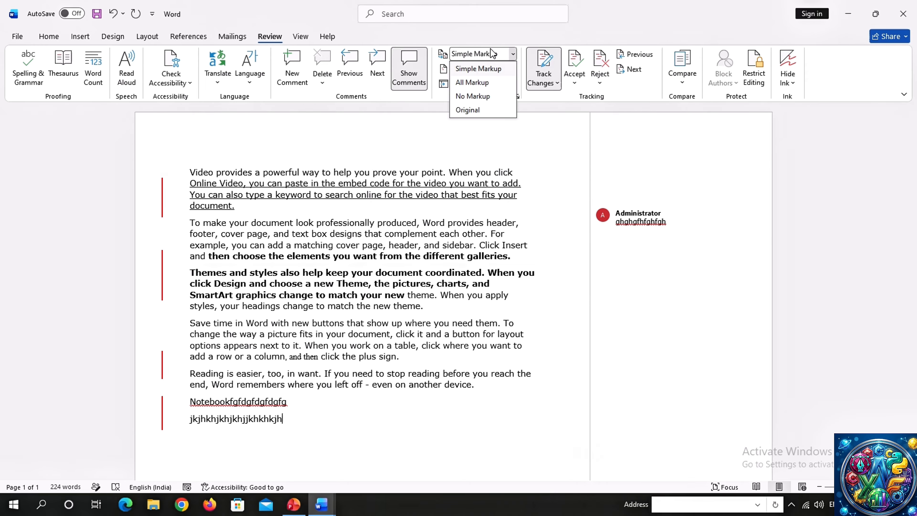
click(472, 82)
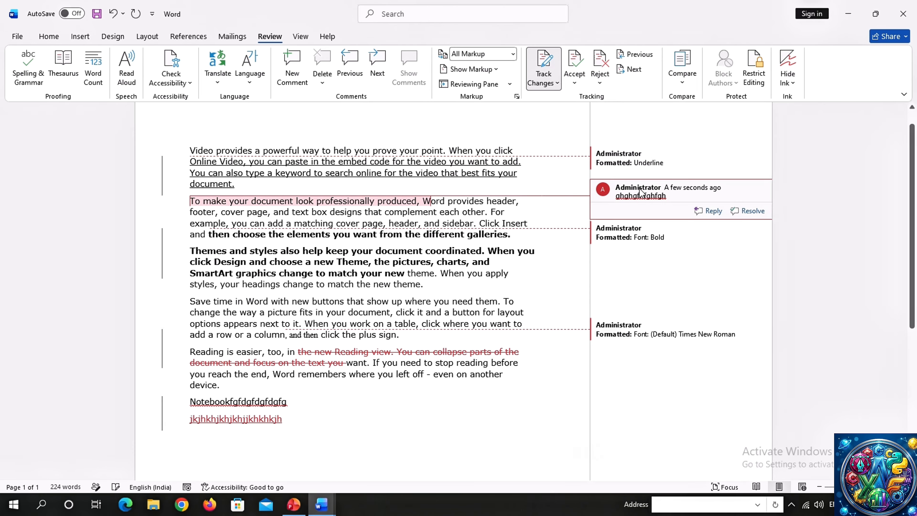
Step: Preview the document in the No Markup and Original views, and return to All Markup
click(513, 54)
click(470, 96)
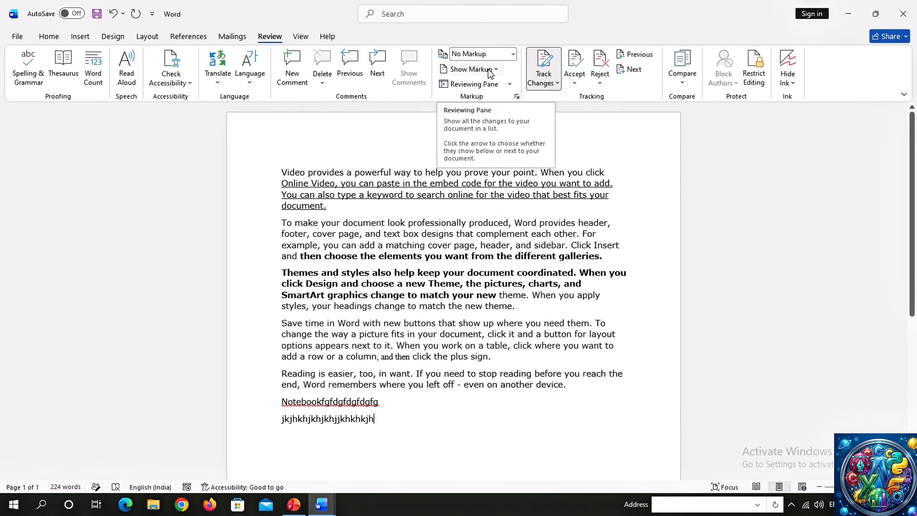
click(509, 55)
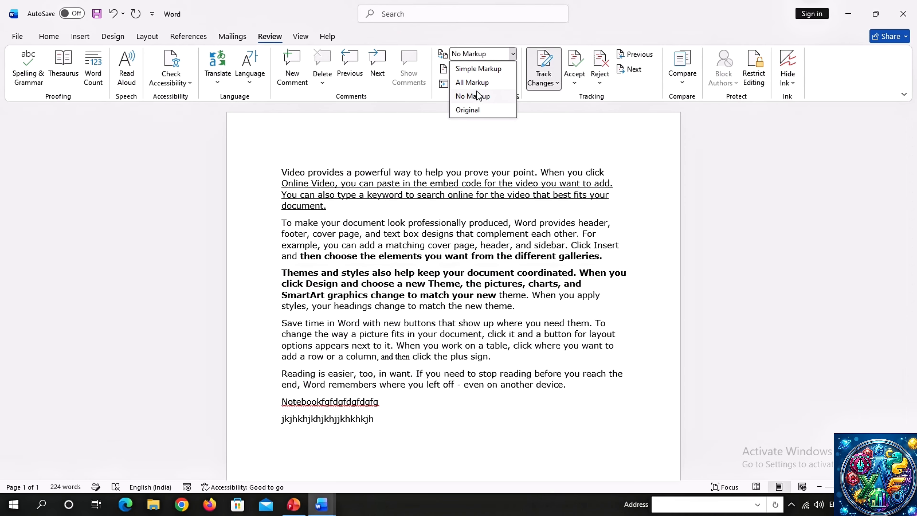
click(463, 111)
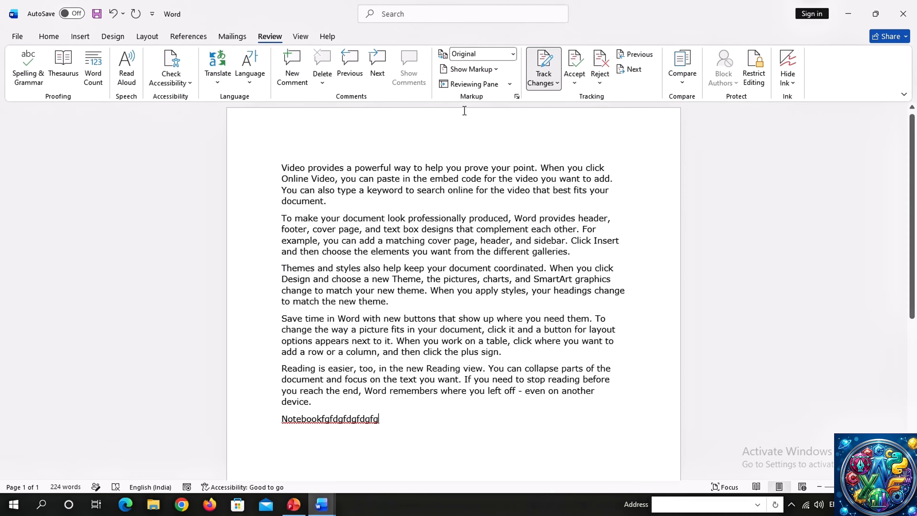
click(513, 54)
click(468, 80)
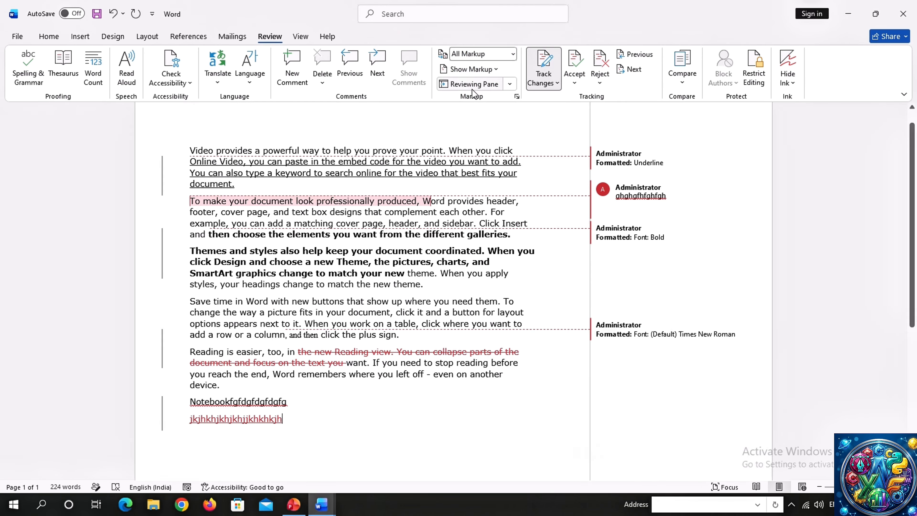
Step: Hide comments from the displayed markup and show them again
click(480, 69)
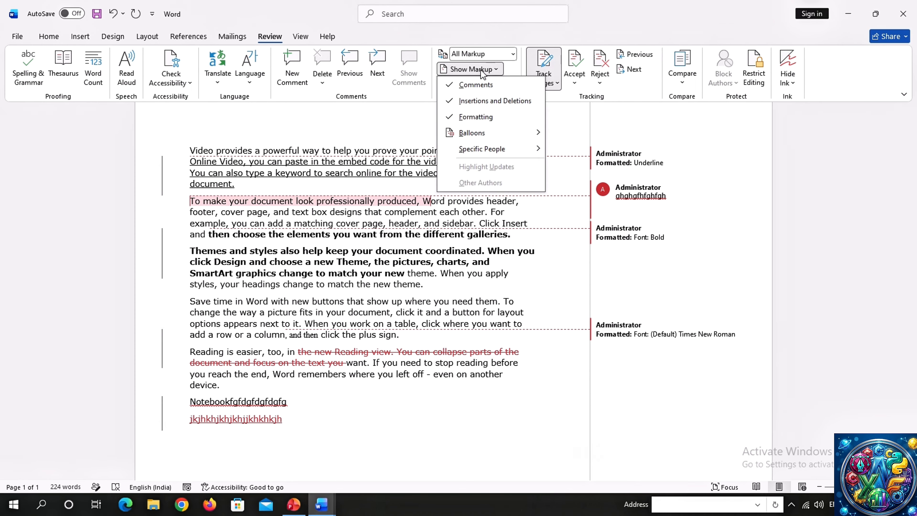
click(480, 84)
click(469, 69)
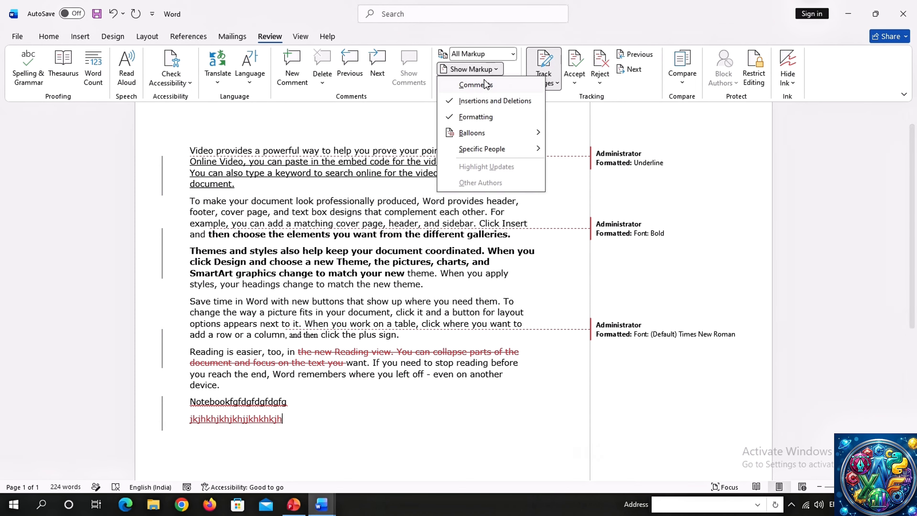
click(479, 84)
Step: Turn the display of insertions and deletions off and back on
click(469, 69)
click(492, 102)
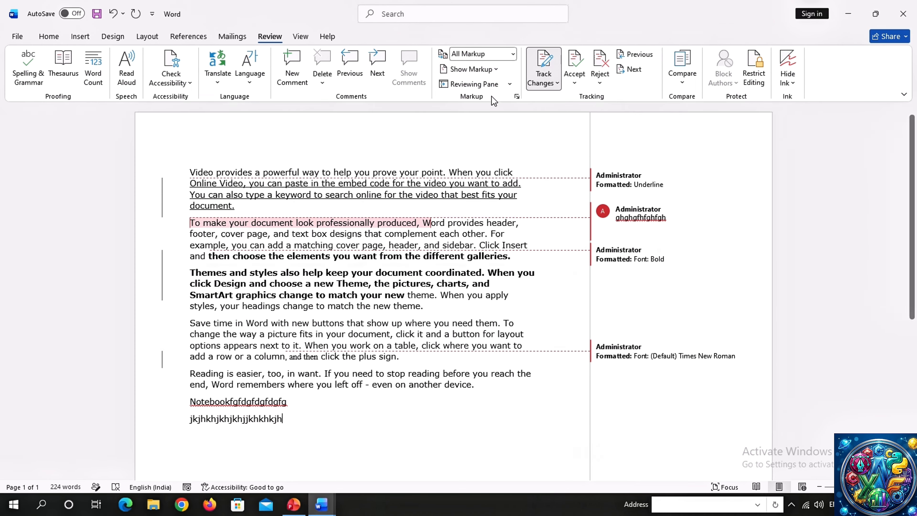
click(497, 70)
click(512, 100)
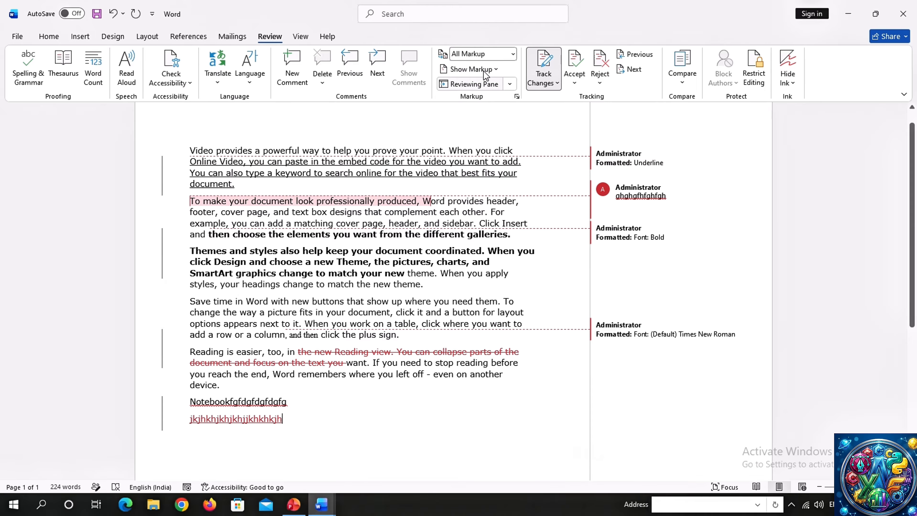
Step: Turn the display of formatting changes off and back on
click(469, 69)
click(473, 117)
click(475, 72)
click(476, 117)
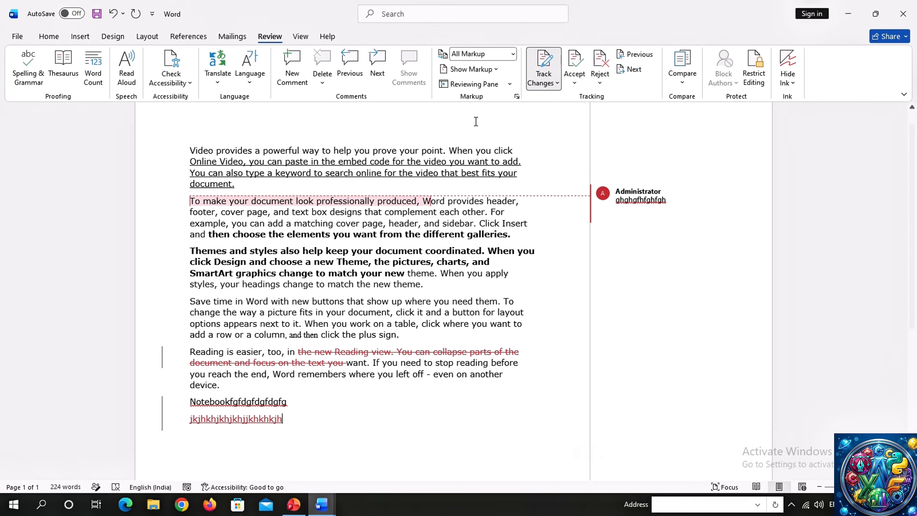
Step: List the revisions in the Reviewing Pane and step through the tracked changes up to the bold formatting in the second paragraph
click(481, 85)
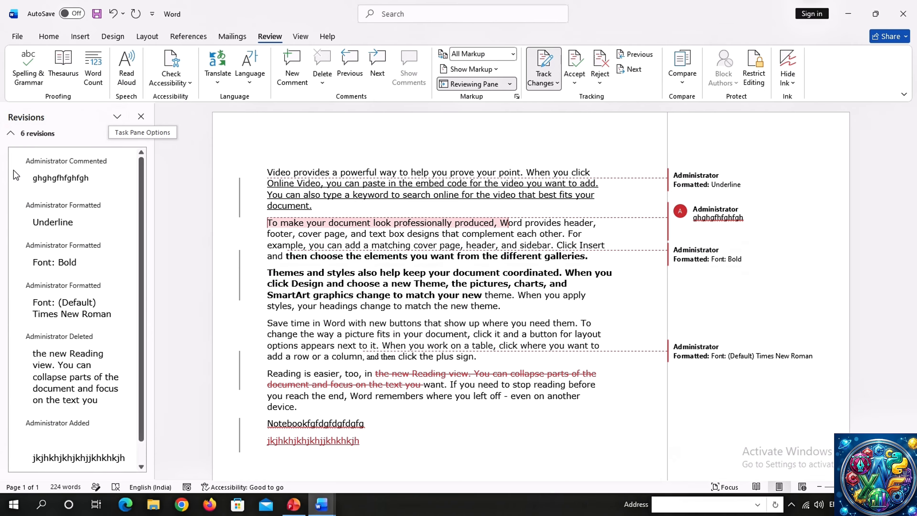
scroll(31, 397, down, 2)
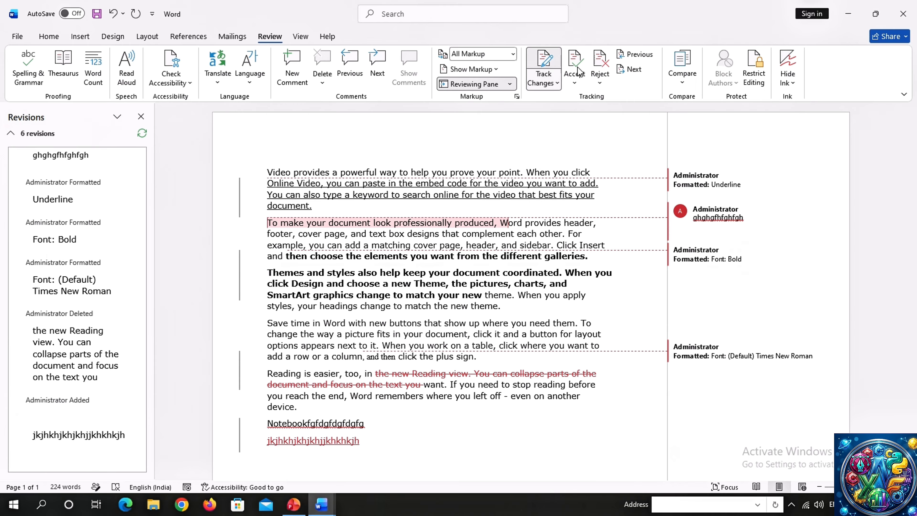
click(635, 68)
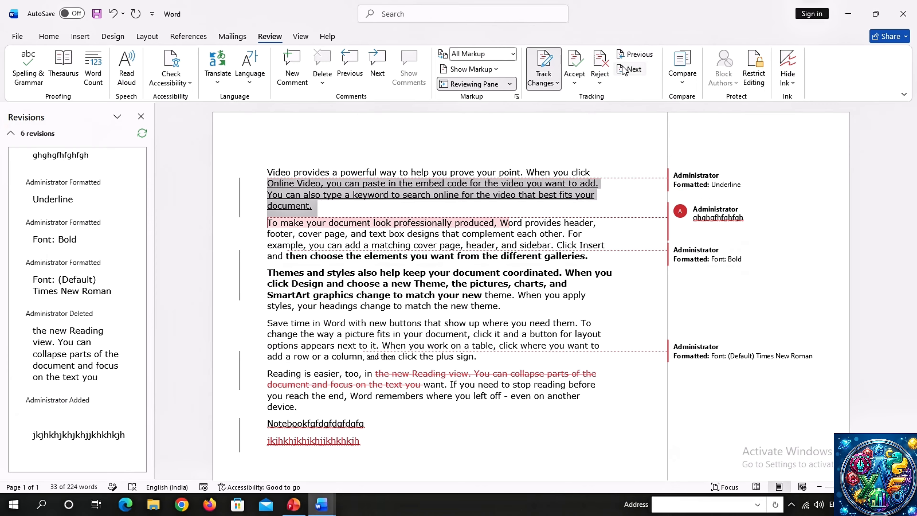
click(629, 69)
click(625, 70)
click(630, 58)
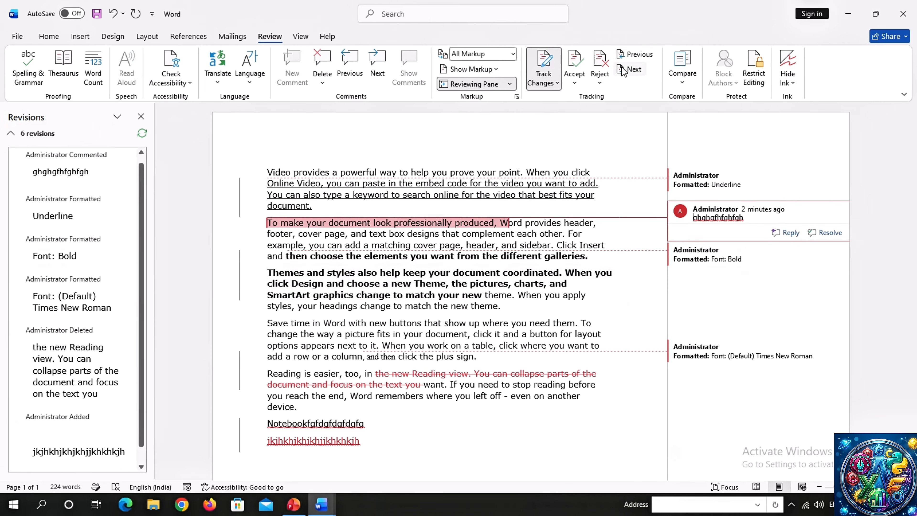
click(622, 68)
scroll(96, 314, down, 2)
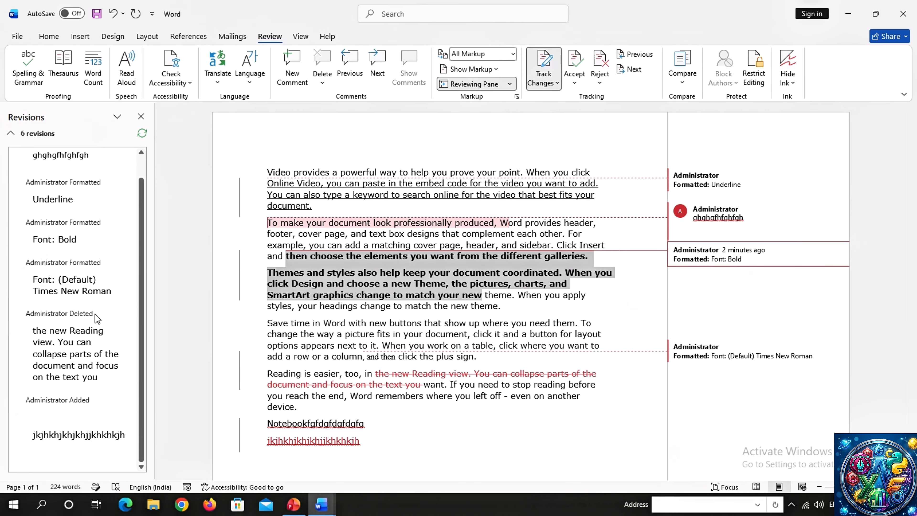
Step: View the Reviewing Pane horizontally, return it to the vertical layout, and close it
click(510, 84)
click(490, 117)
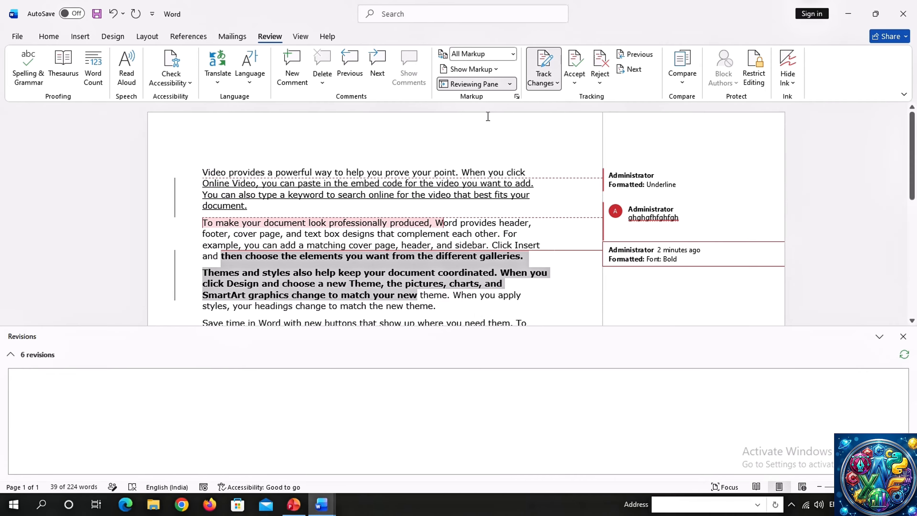
click(510, 85)
click(488, 100)
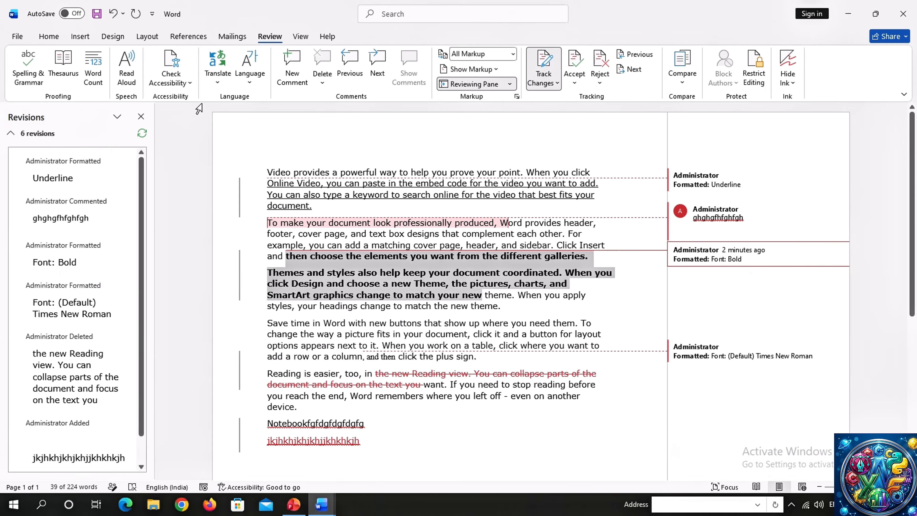
click(141, 116)
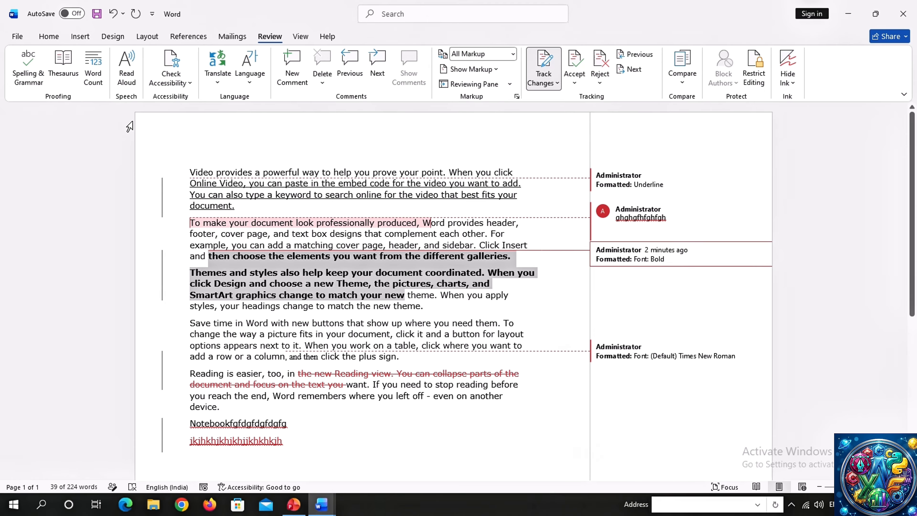
Step: Reject all tracked changes in the document and stop tracking
scroll(350, 276, down, 3)
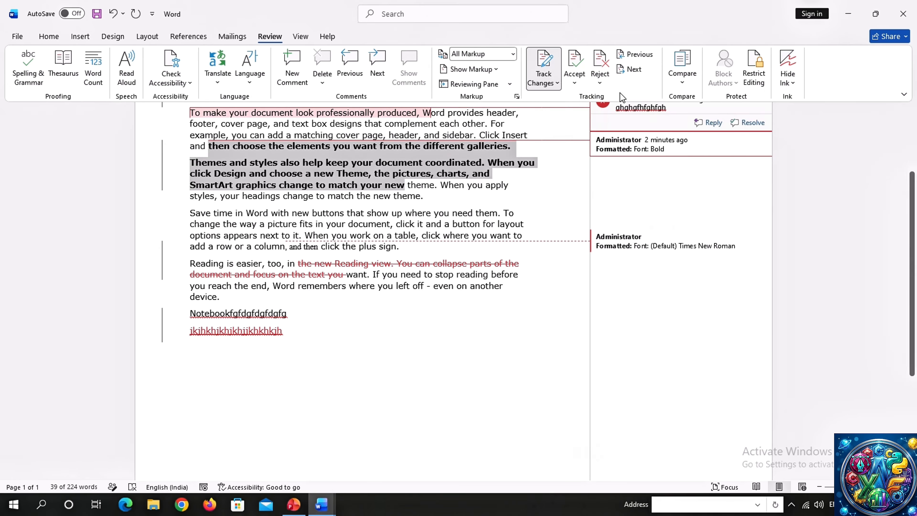
scroll(372, 209, up, 2)
scroll(372, 210, up, 1)
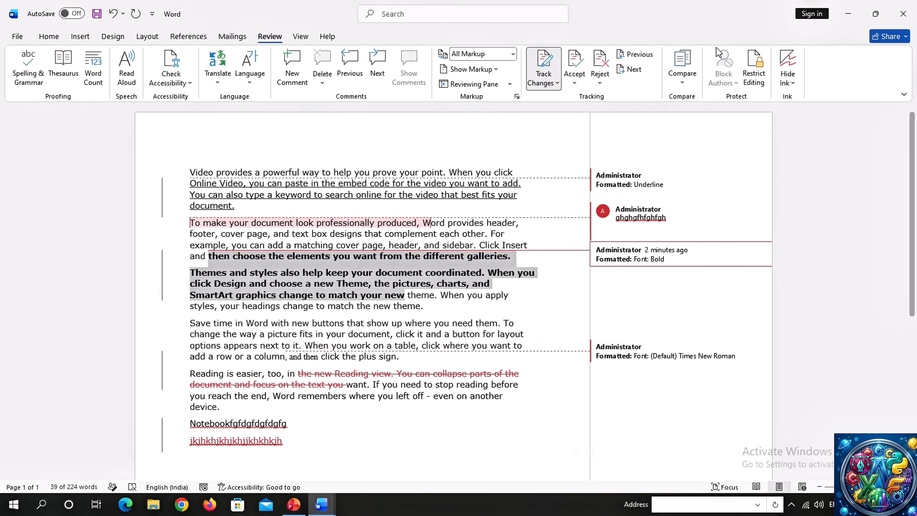
click(574, 83)
click(607, 82)
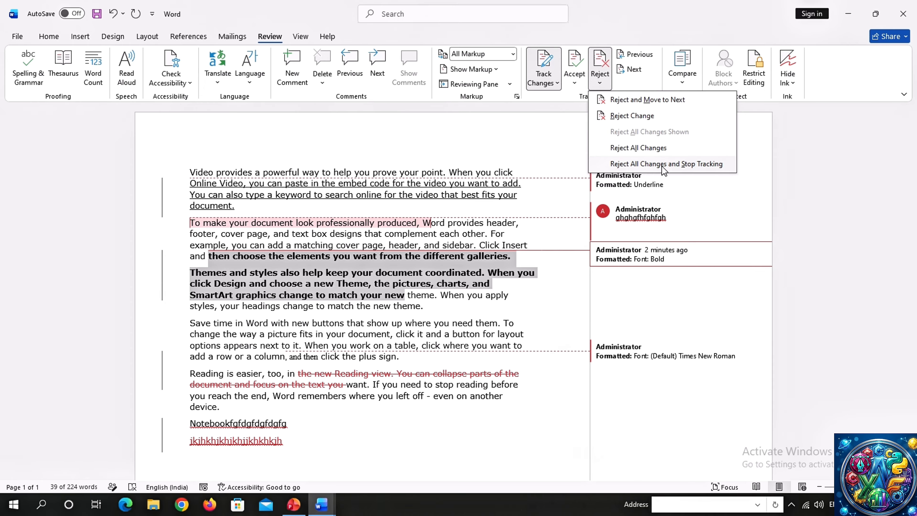
click(689, 164)
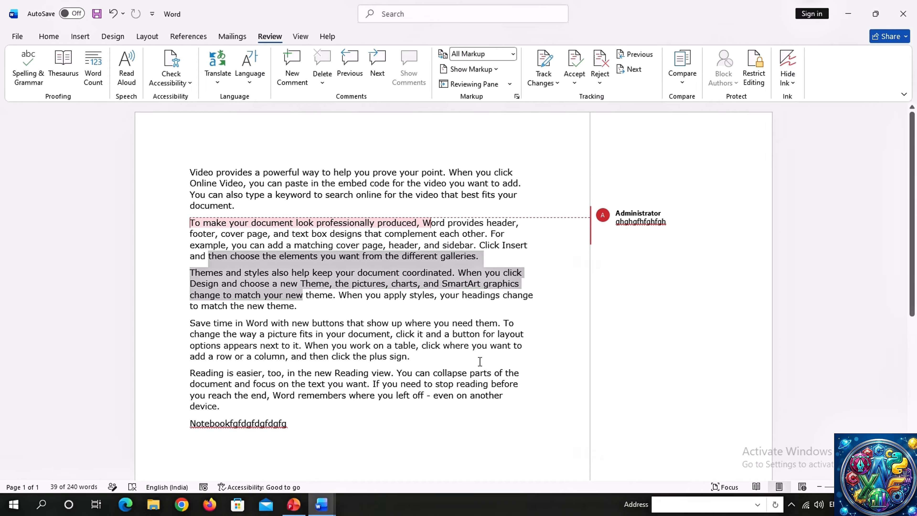
click(303, 245)
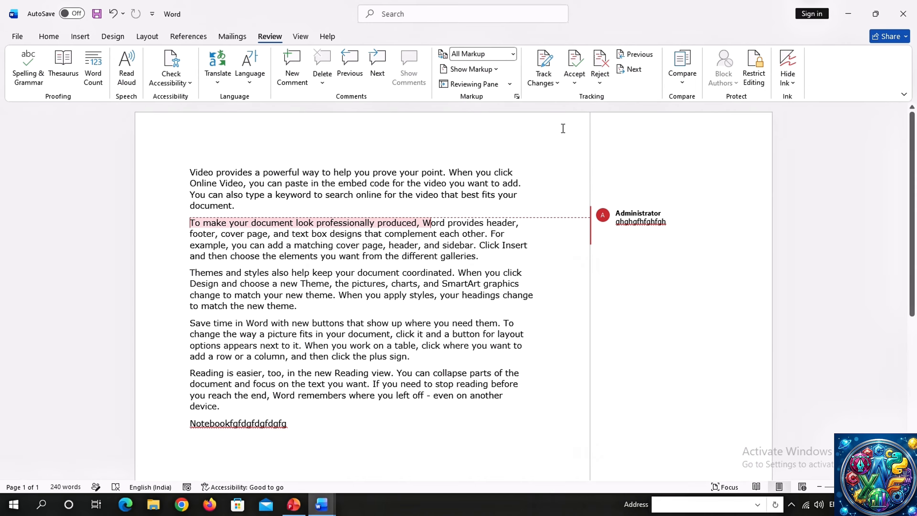
click(535, 59)
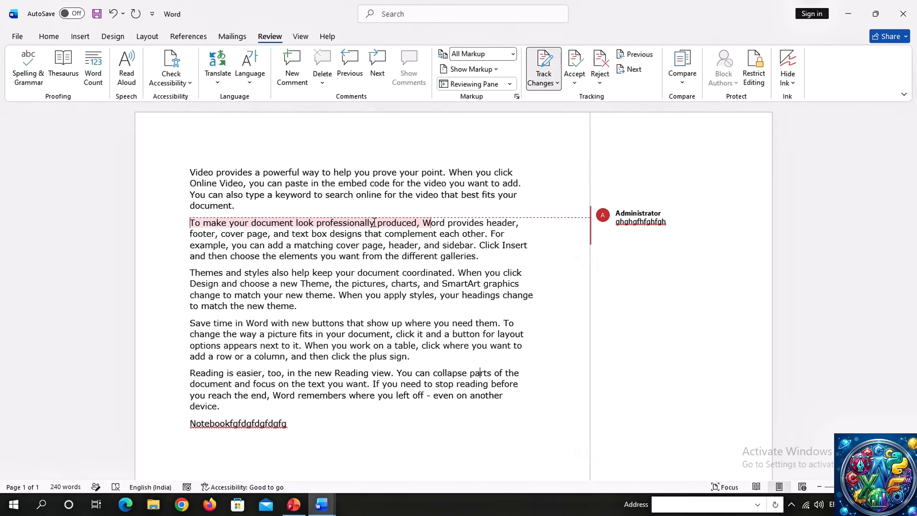
click(543, 62)
click(599, 83)
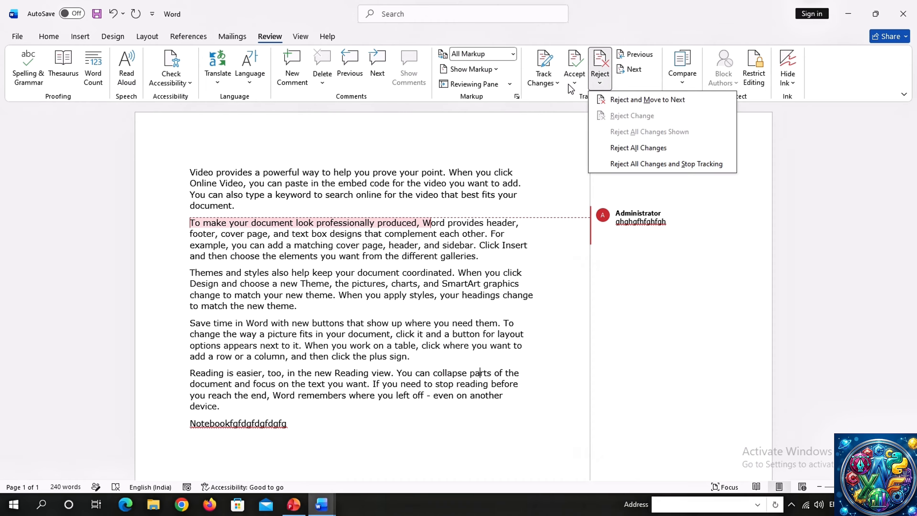
click(574, 82)
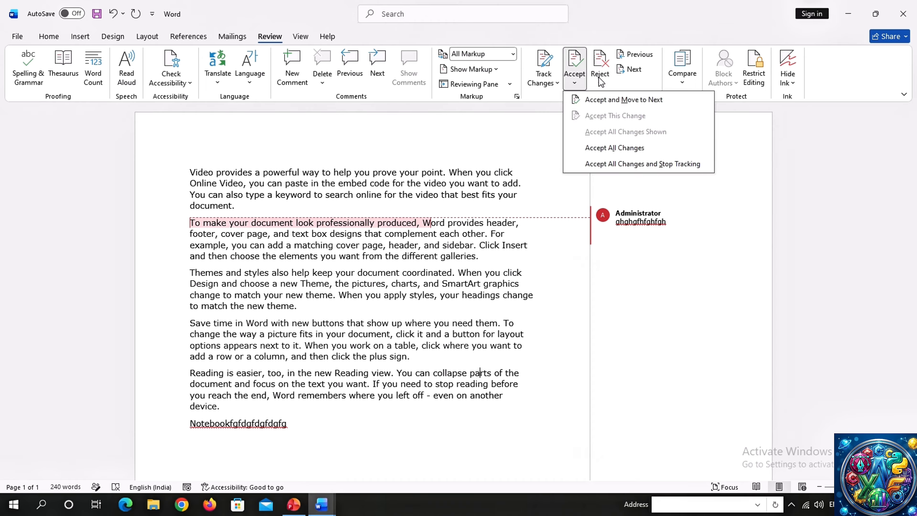
Step: Lock change tracking, entering a password in the Lock Tracking dialog
click(546, 83)
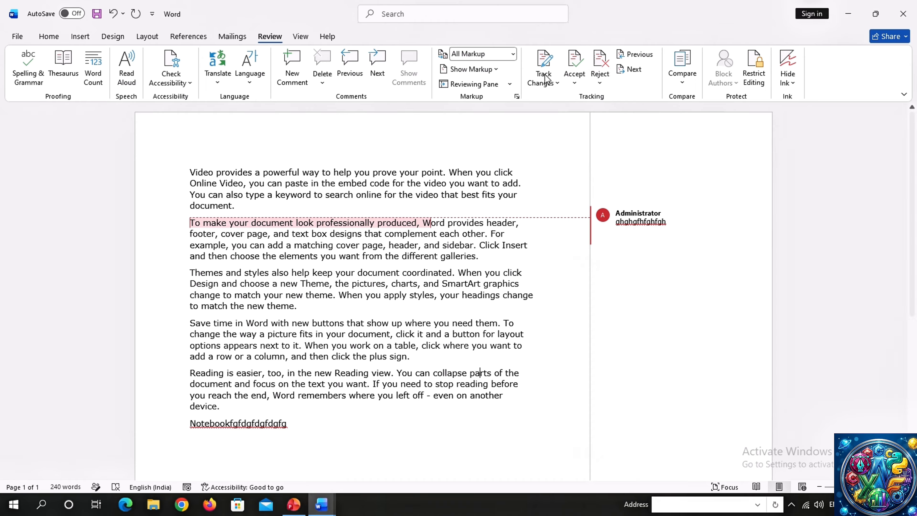
click(565, 116)
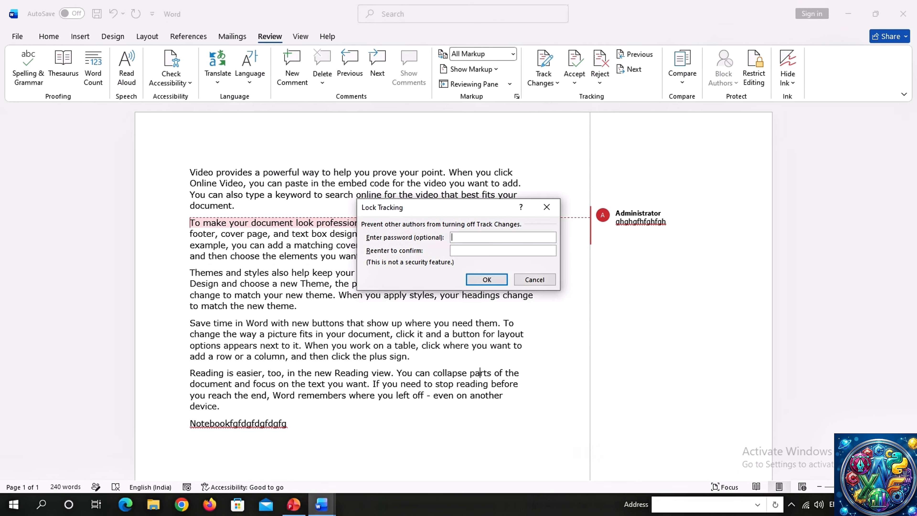
text(*)
click(484, 280)
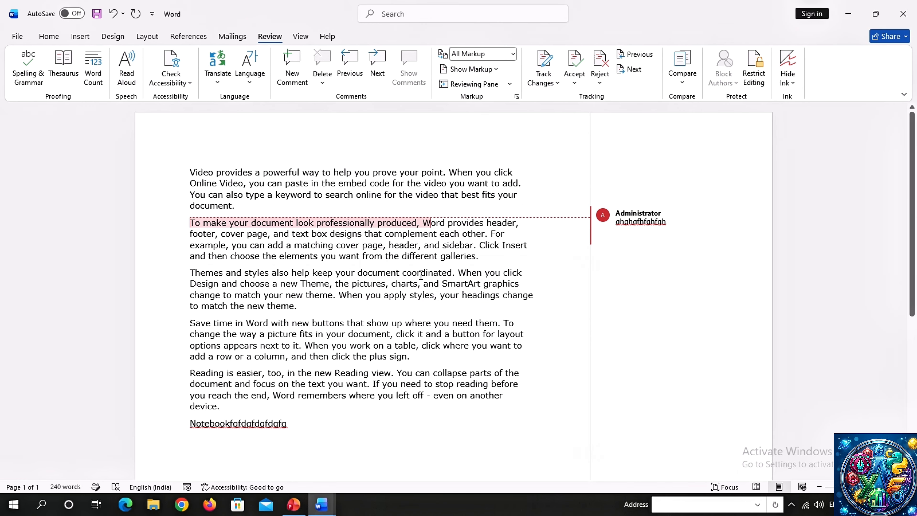
Step: Bold the text from "elements you want" in the second paragraph through "keep your document" in the third
drag(280, 256, 402, 272)
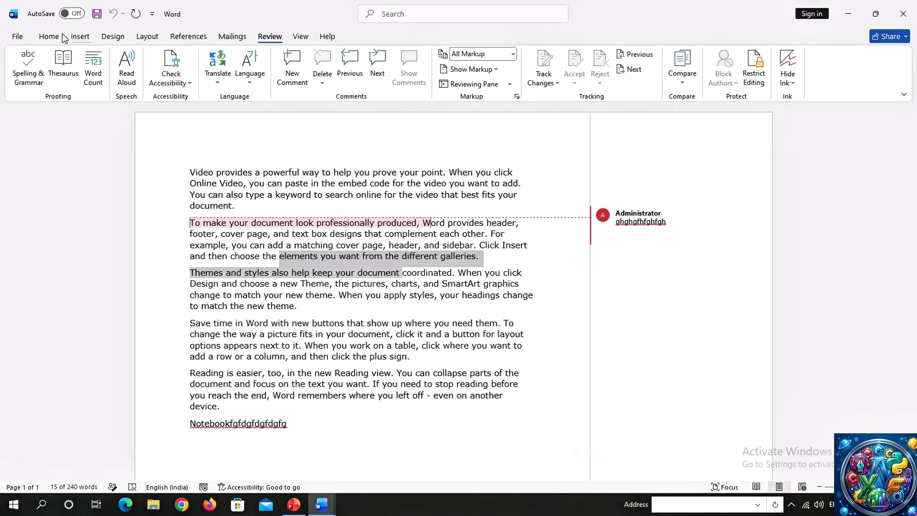
click(49, 36)
click(116, 77)
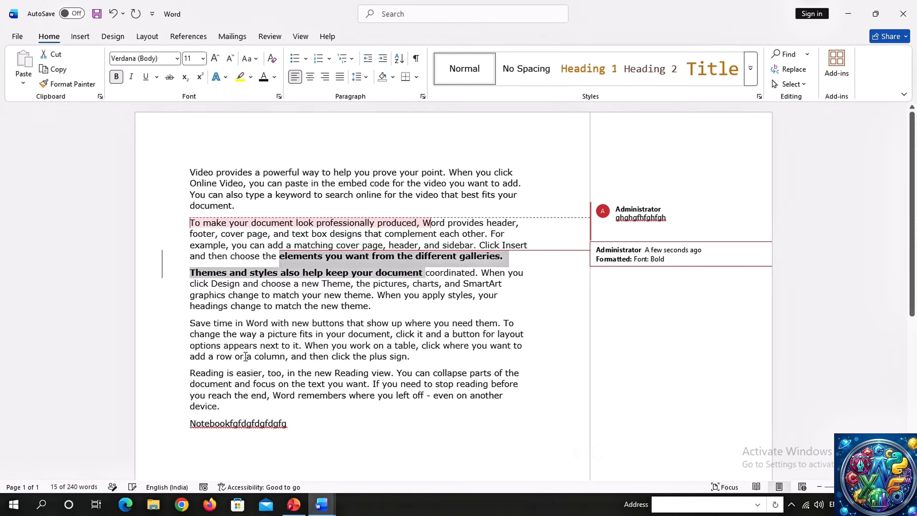
Step: Italicize the text from "or a column" in the "Save time" paragraph through "Word remembers" in the "Reading is easier" paragraph
drag(235, 356, 356, 396)
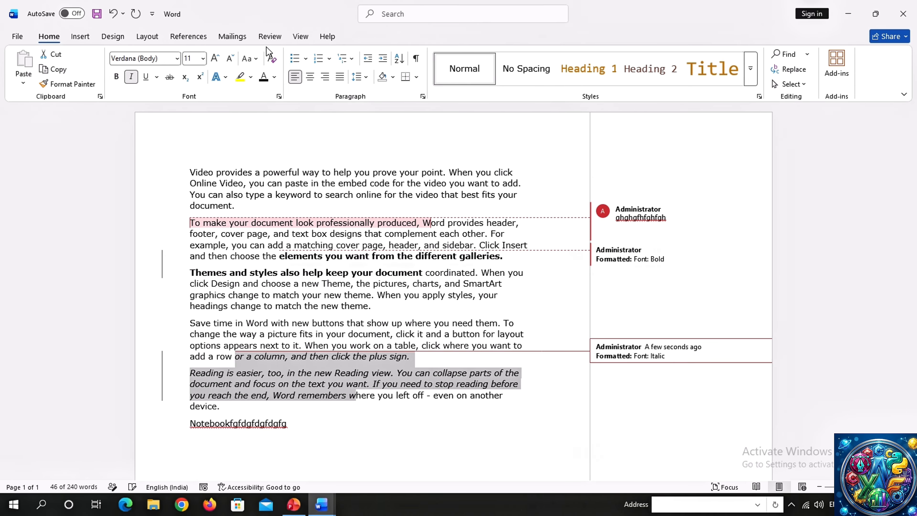
Step: Unlock change tracking, entering the password in the Unlock Tracking dialog
click(269, 36)
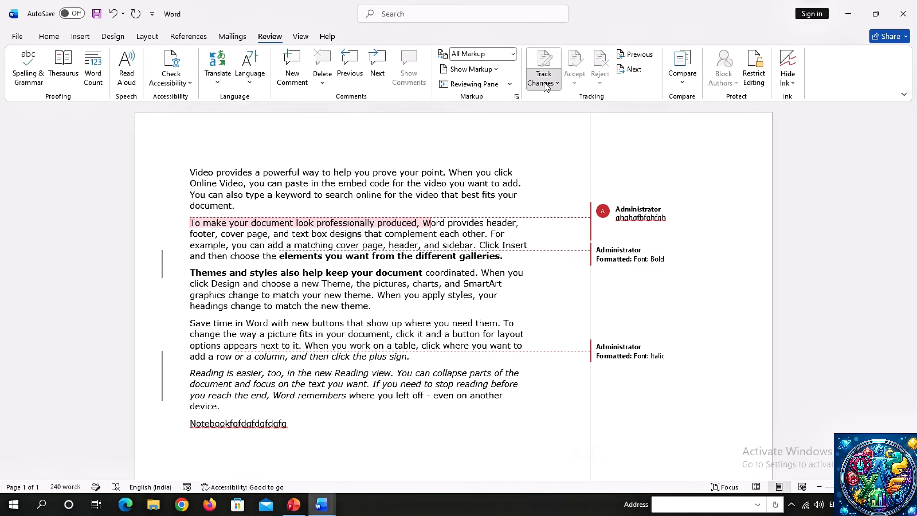
click(559, 77)
click(559, 78)
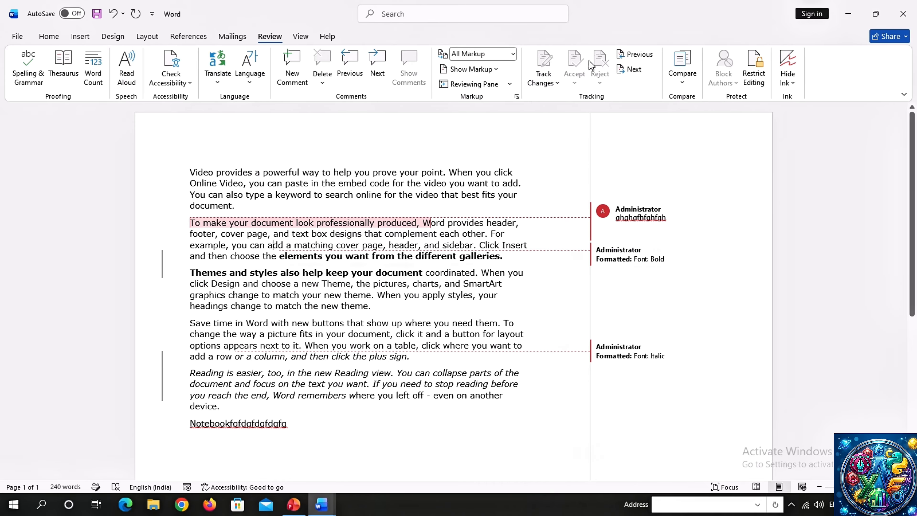
click(534, 83)
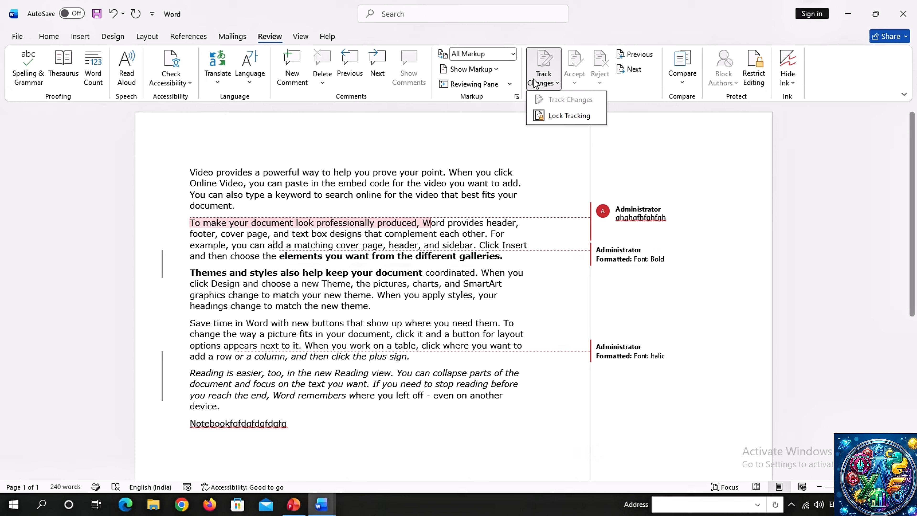
click(570, 120)
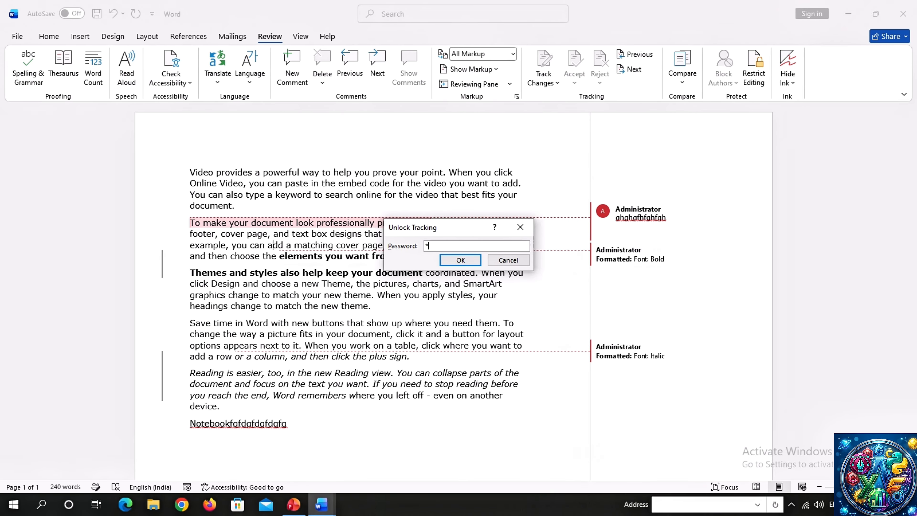
key(Return)
key(Return)
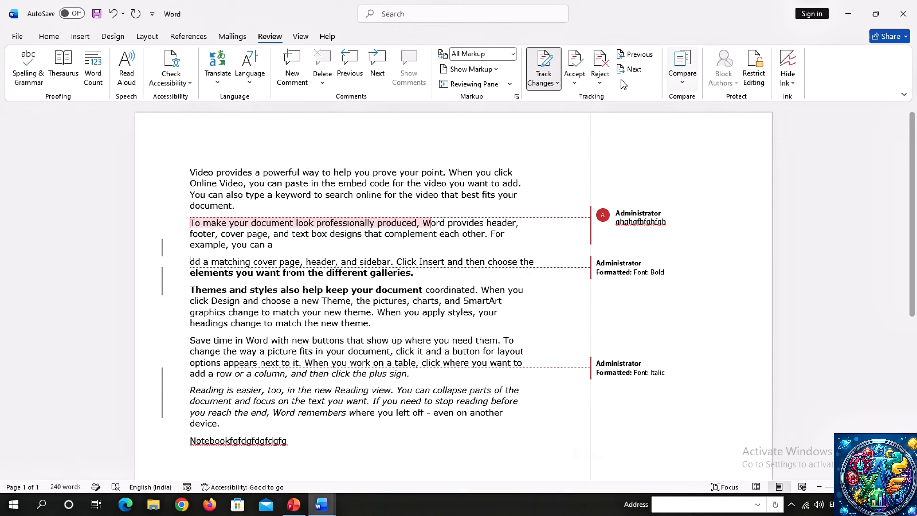
Step: Accept all tracked changes in the document and stop tracking
click(574, 83)
click(588, 164)
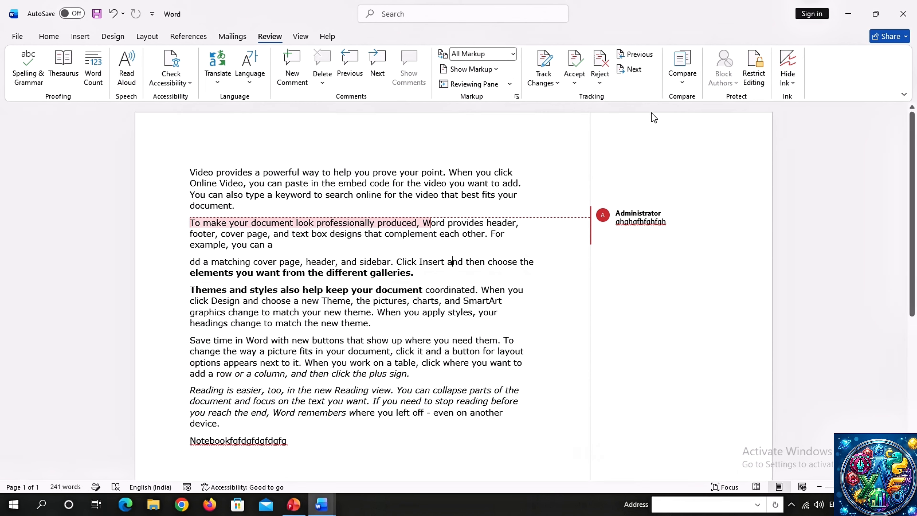
Step: View the Compare options and the Compare Documents dialog with its document fields, and close it without comparing anything
click(683, 82)
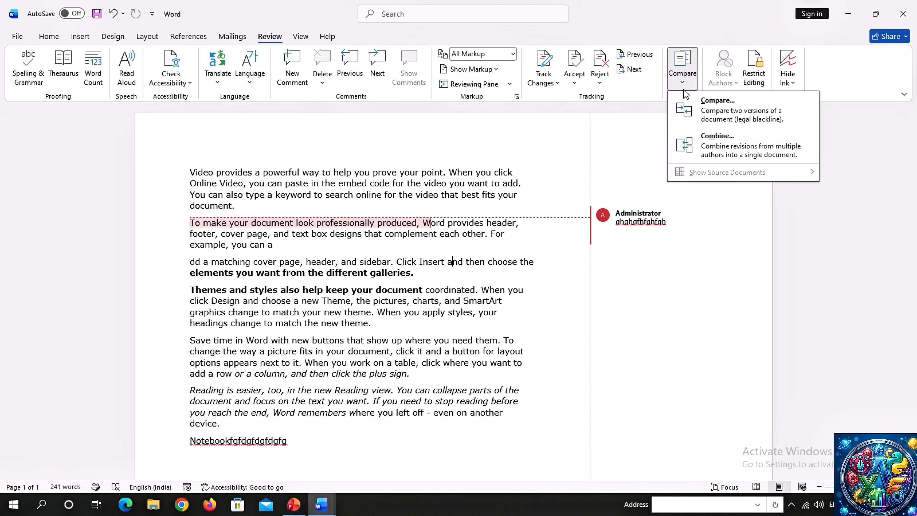
click(684, 90)
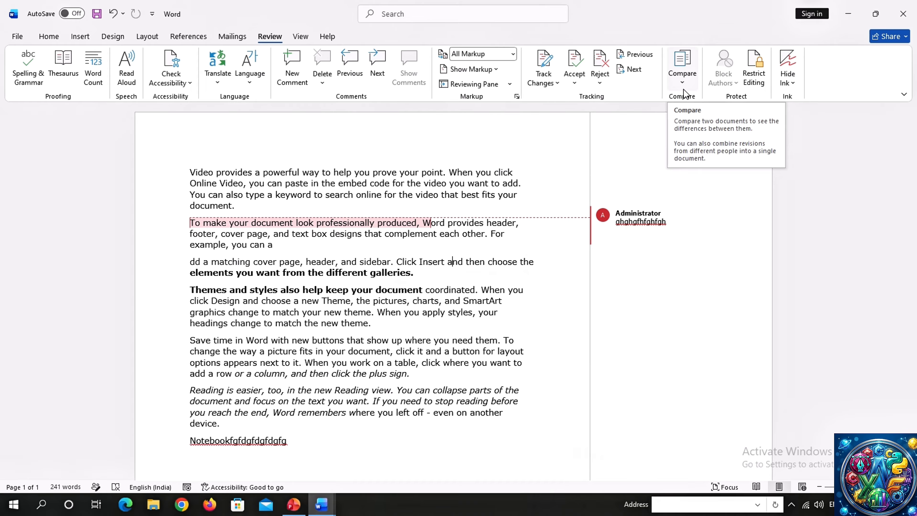
click(684, 90)
click(728, 116)
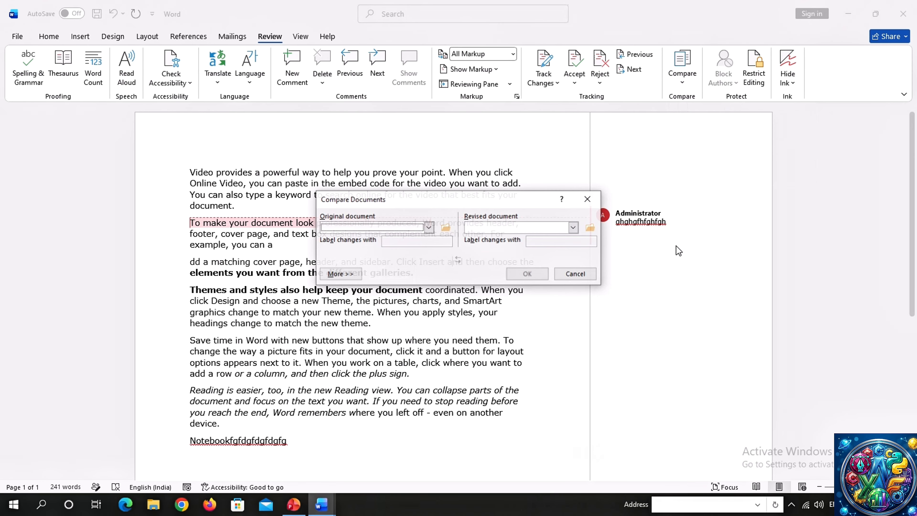
click(573, 226)
click(550, 228)
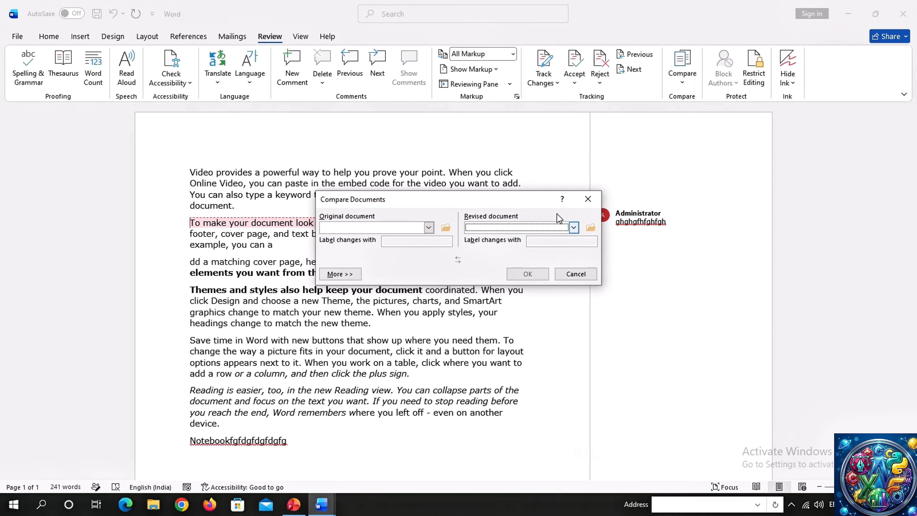
click(587, 198)
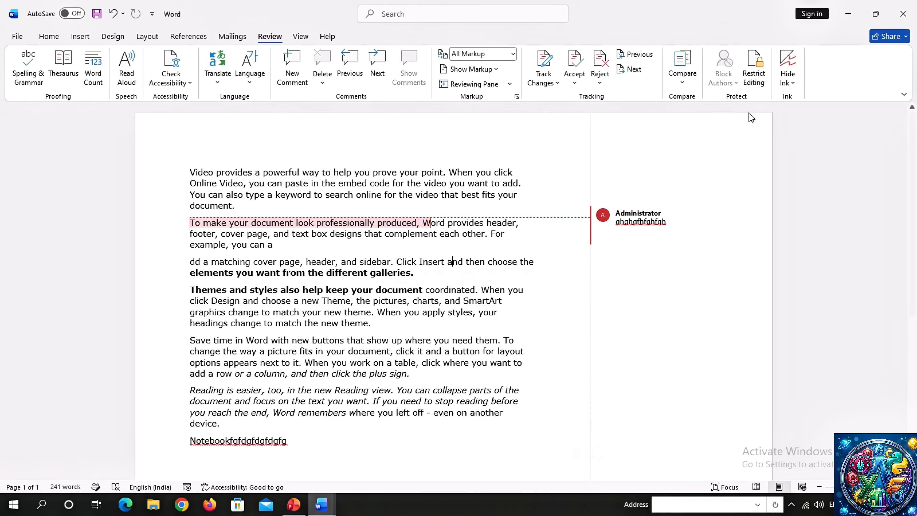
Step: Open the Restrict Editing settings and limit editing of the document to No changes (Read only)
click(766, 59)
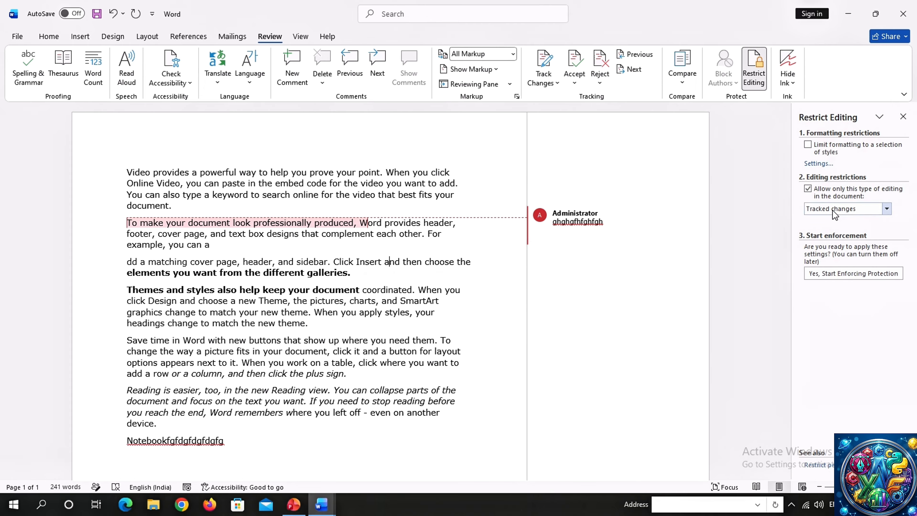
click(887, 208)
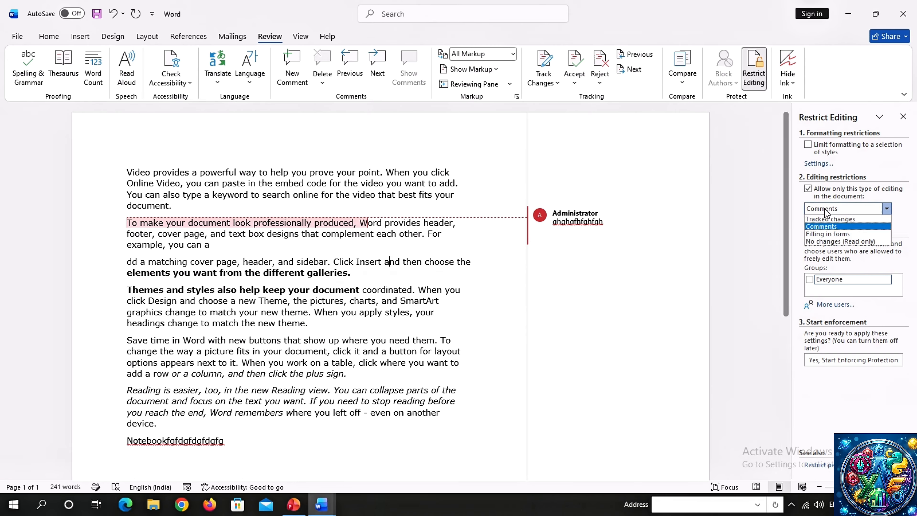
click(830, 241)
Step: Try the editing restriction types Tracked changes, Filling in forms and Comments, and return to No changes (Read only)
click(886, 208)
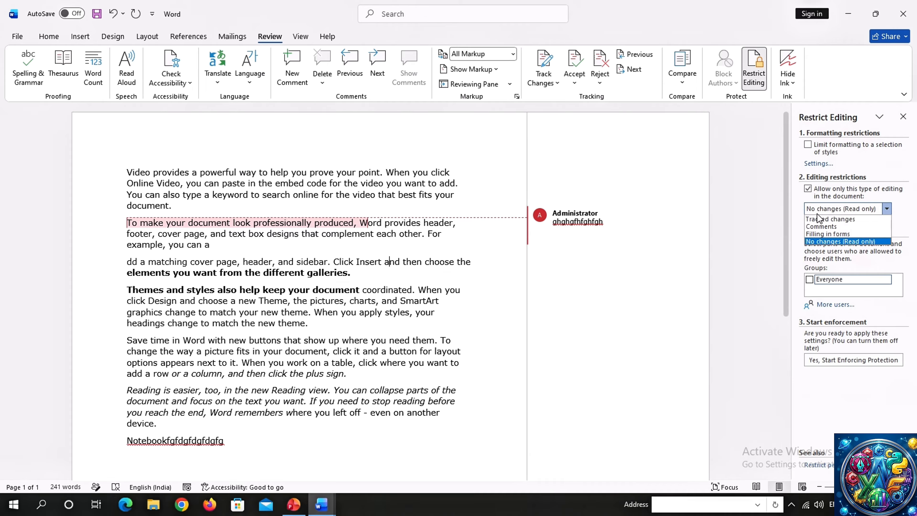
click(827, 220)
click(887, 208)
click(821, 237)
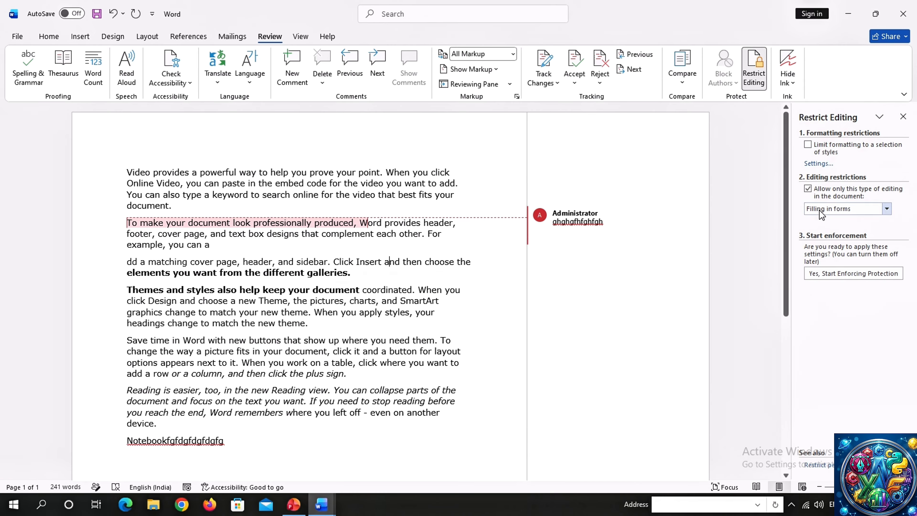
click(819, 210)
click(821, 226)
click(820, 216)
click(821, 219)
click(819, 210)
click(826, 241)
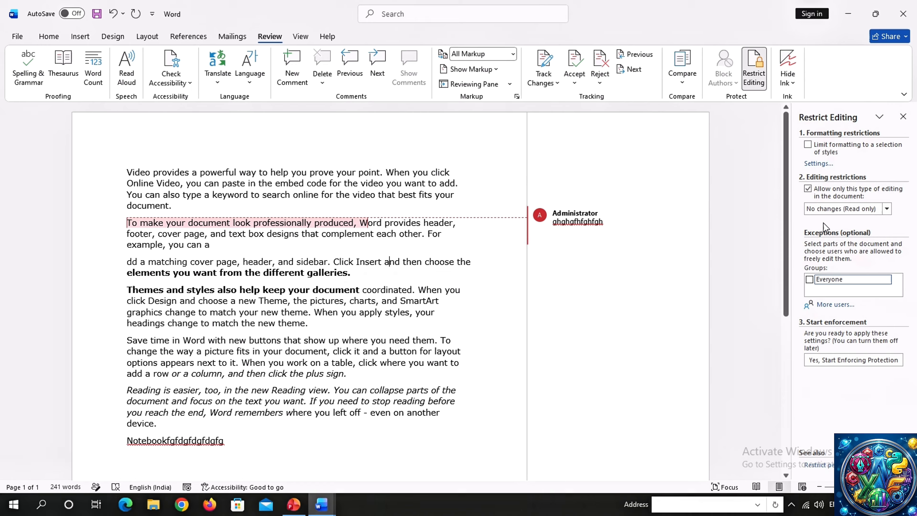
click(823, 208)
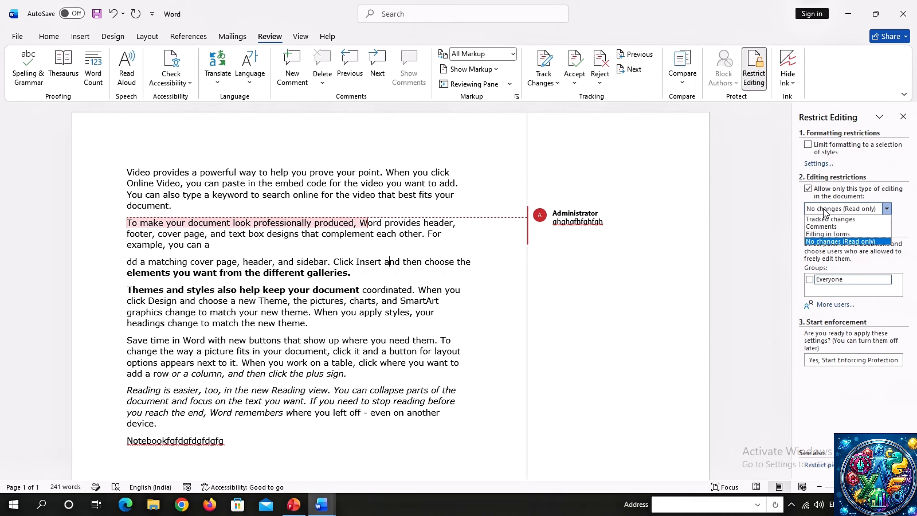
click(823, 215)
click(824, 210)
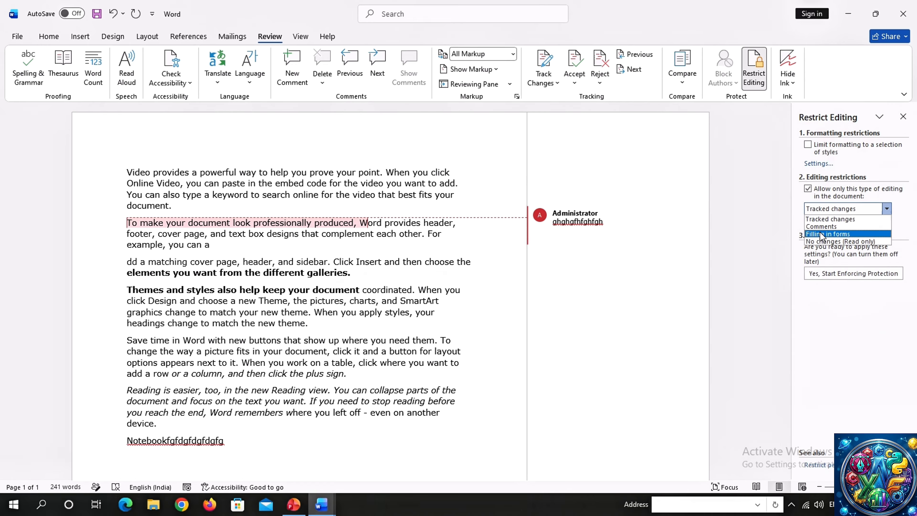
click(820, 234)
click(886, 208)
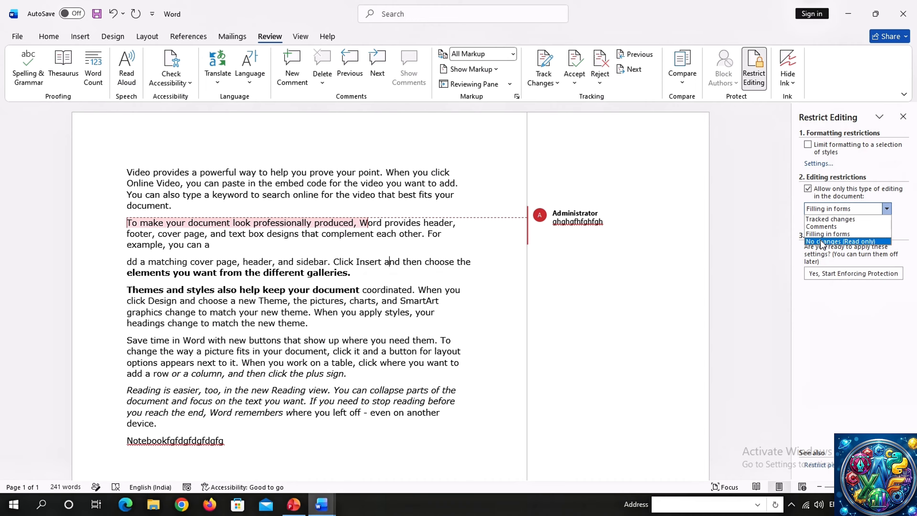
click(821, 241)
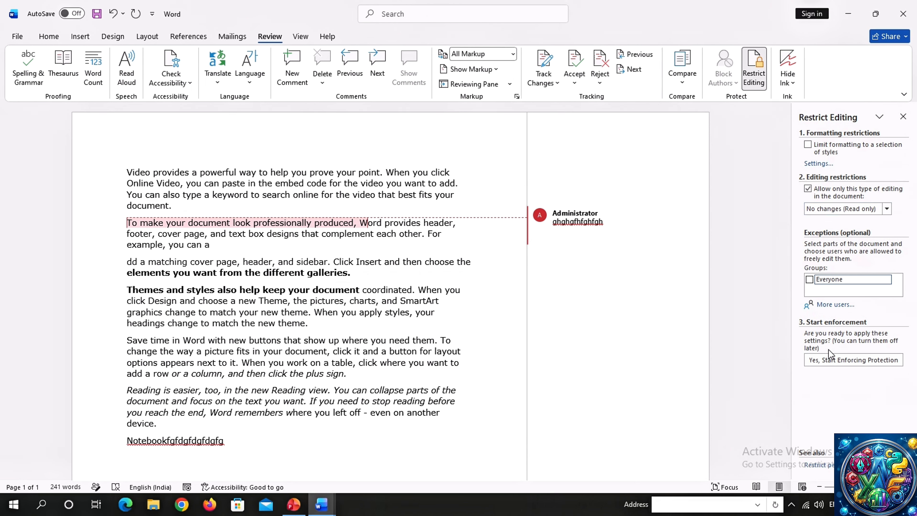
Step: Start enforcing protection on the document, entering and confirming the protection password
click(818, 360)
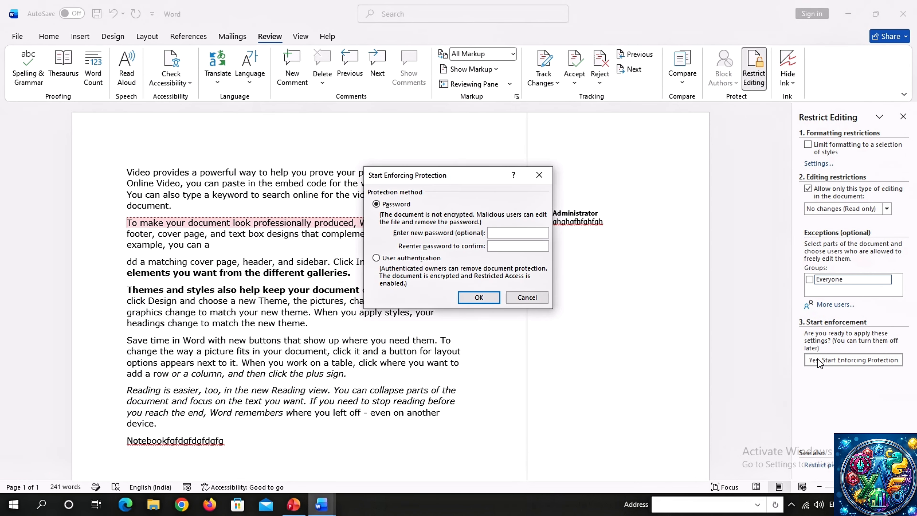
key(Return)
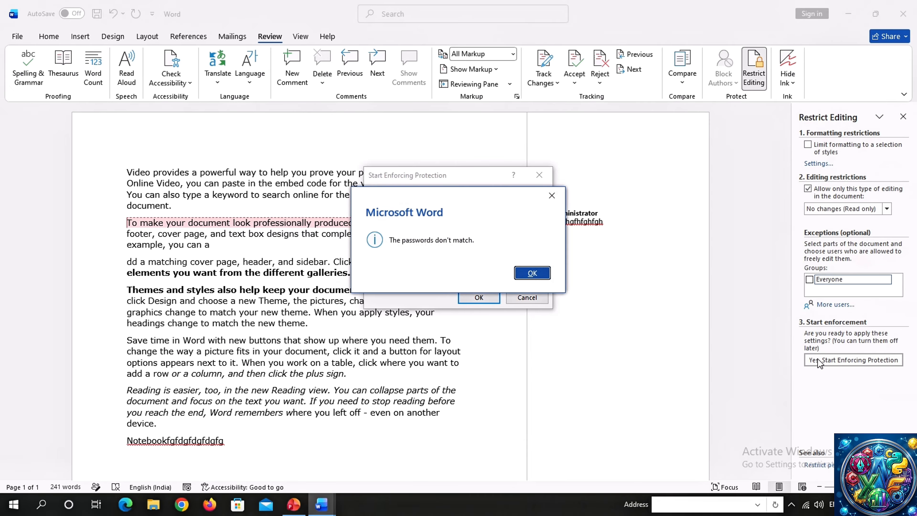
key(Return)
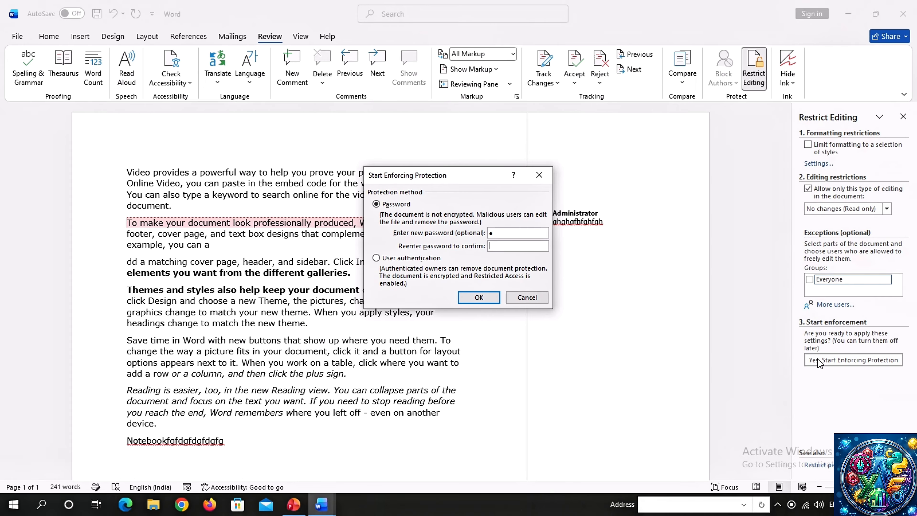
text(1)
key(Return)
Step: Test the protection by trying to add text after the last line and selecting text from the "Save time" paragraph onward
scroll(317, 285, down, 3)
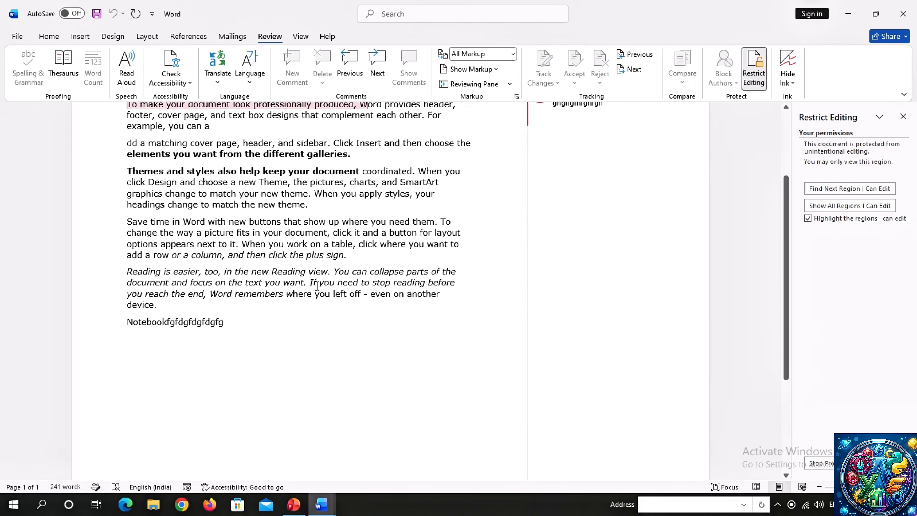
scroll(317, 285, down, 2)
click(239, 333)
text(f)
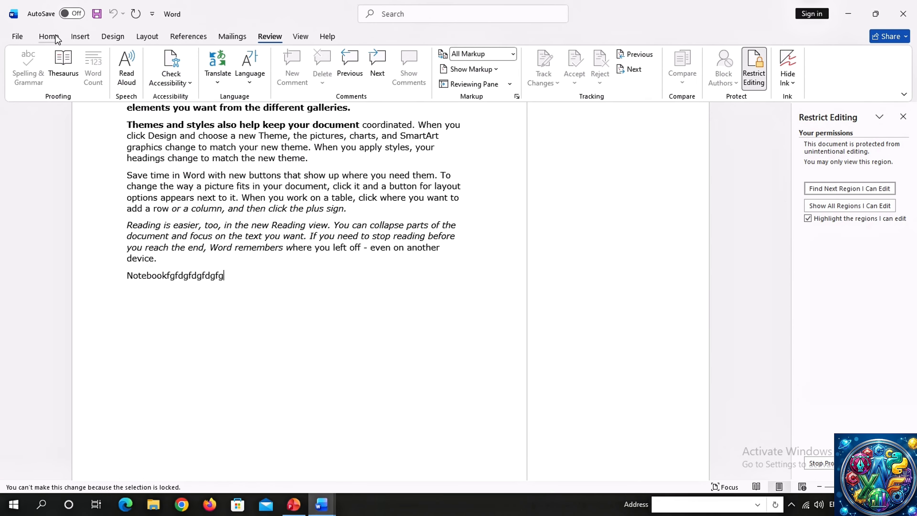
click(49, 37)
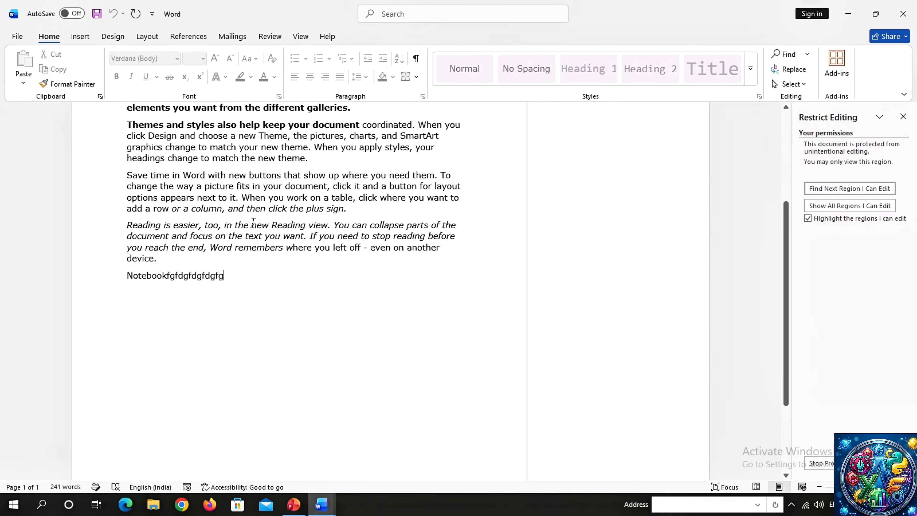
text(fg)
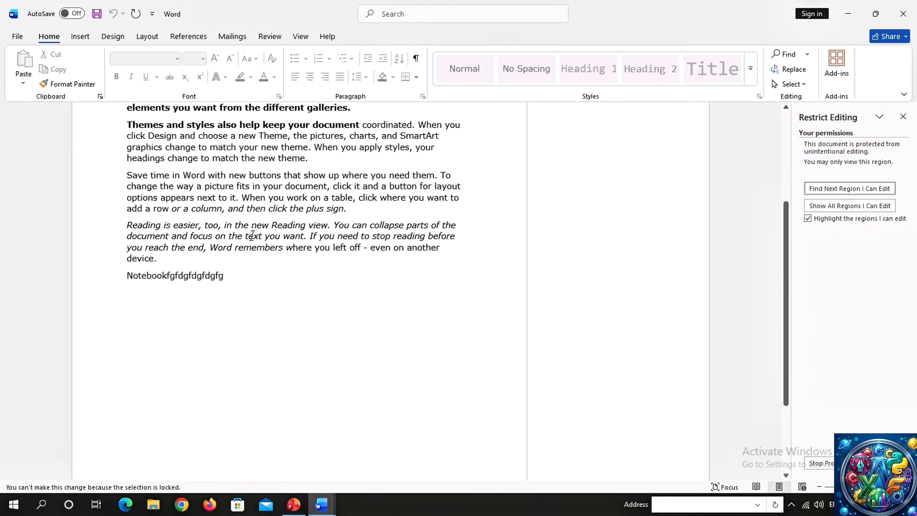
drag(186, 191, 307, 225)
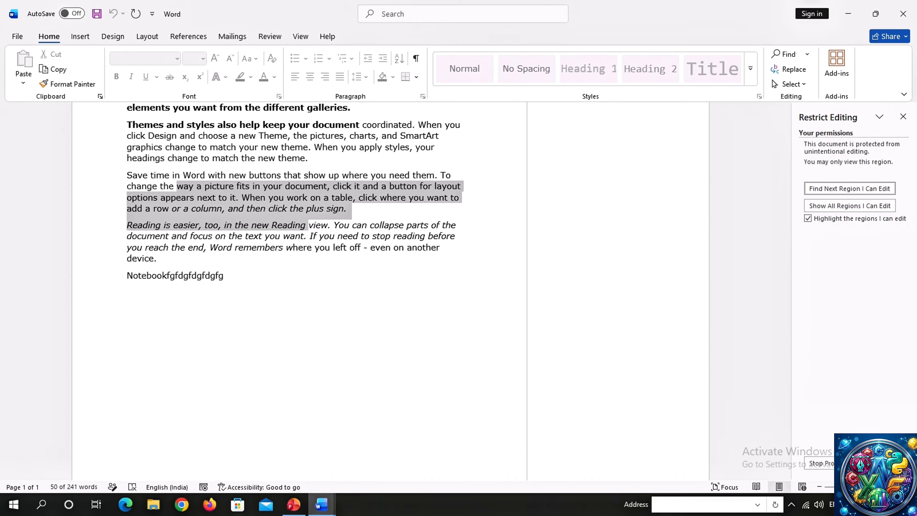
Step: Stop protecting the document, entering the password in the Unprotect Document dialog
click(817, 464)
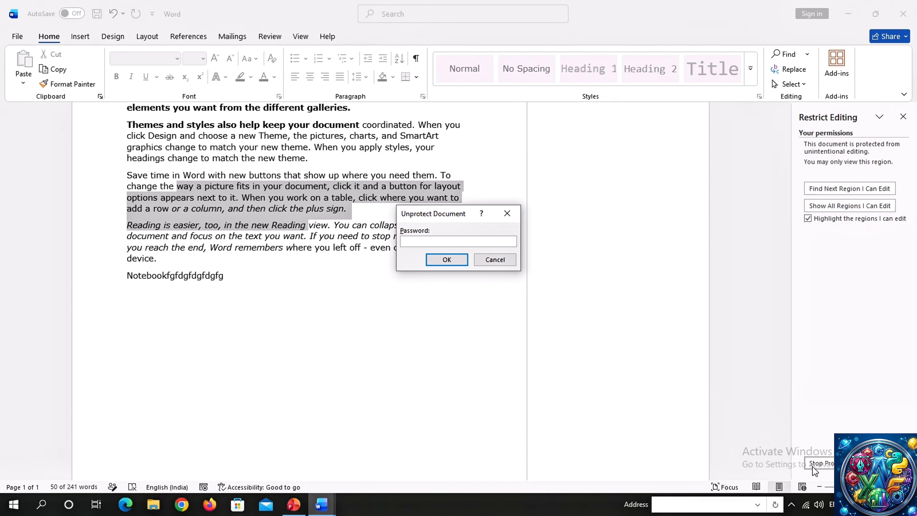
text(1)
key(Return)
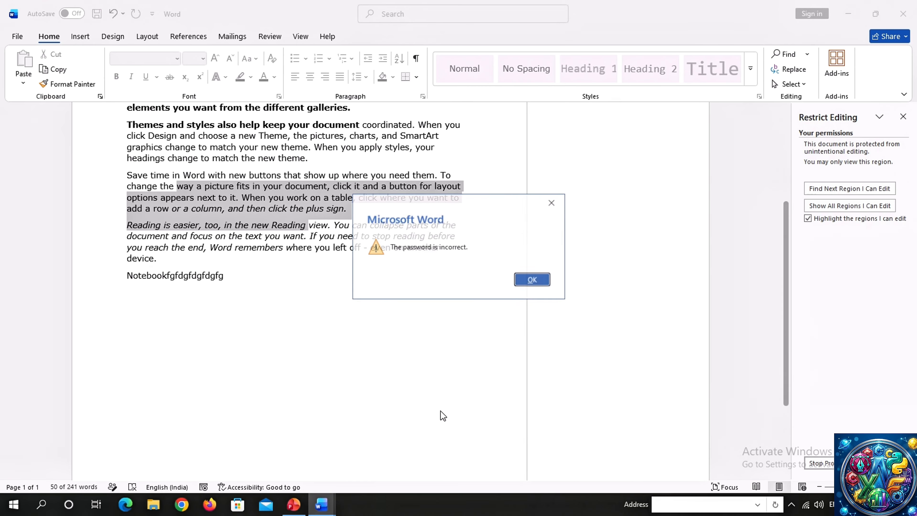
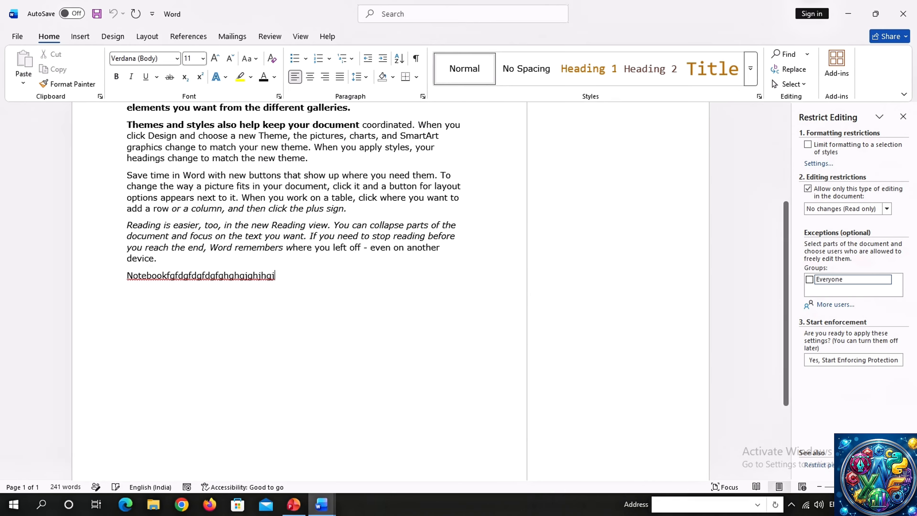
Step: Add "hjhghgj" to the end of the last line and enlarge "way a picture fits" through "and then" to 14 pt
text(hjhghgj)
drag(177, 186, 268, 208)
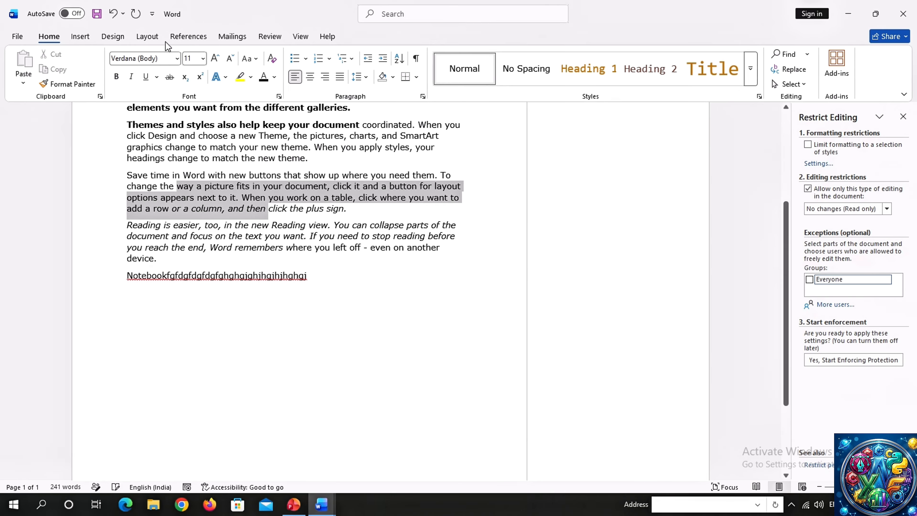
click(215, 58)
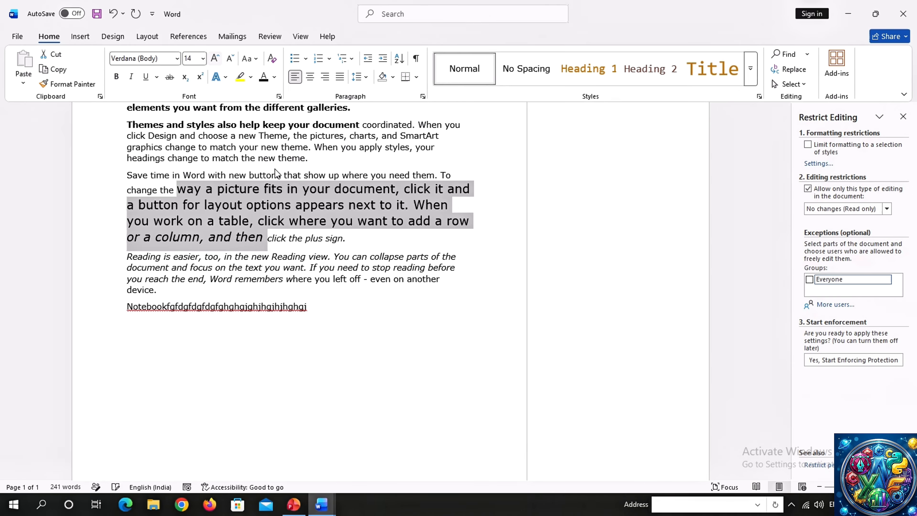
Step: Close the Restrict Editing pane
click(184, 37)
click(903, 116)
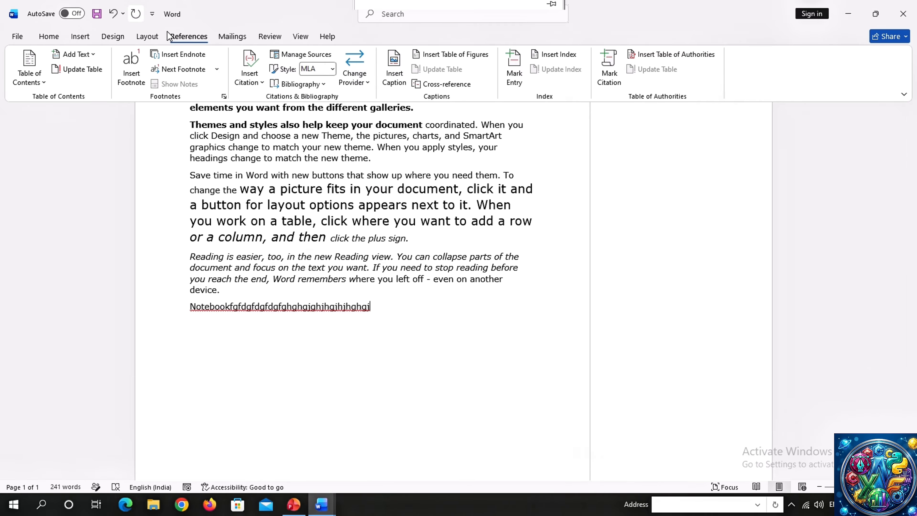
Step: View the Hide Ink options and close them without choosing one
click(275, 36)
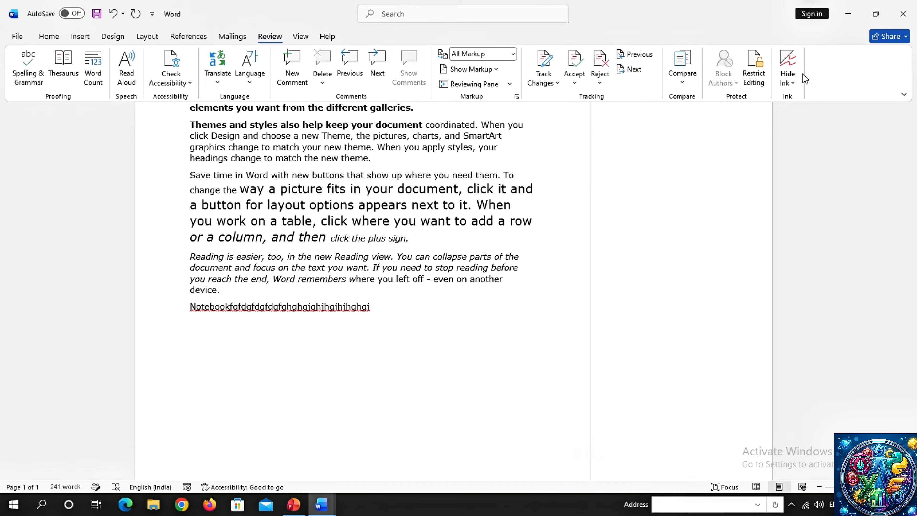
click(785, 72)
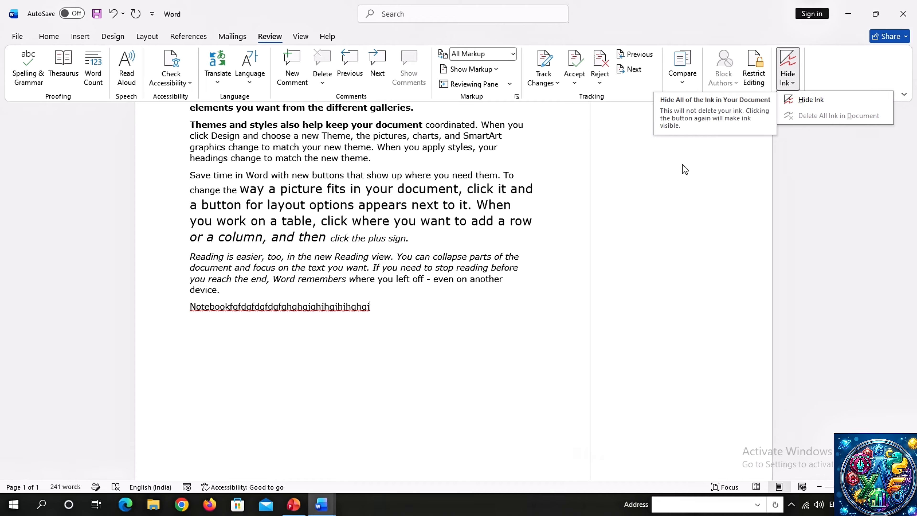
click(674, 189)
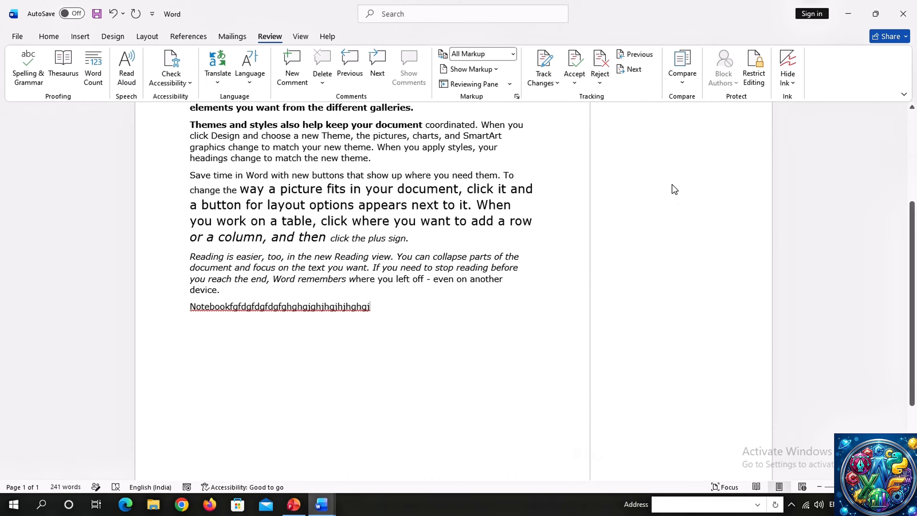